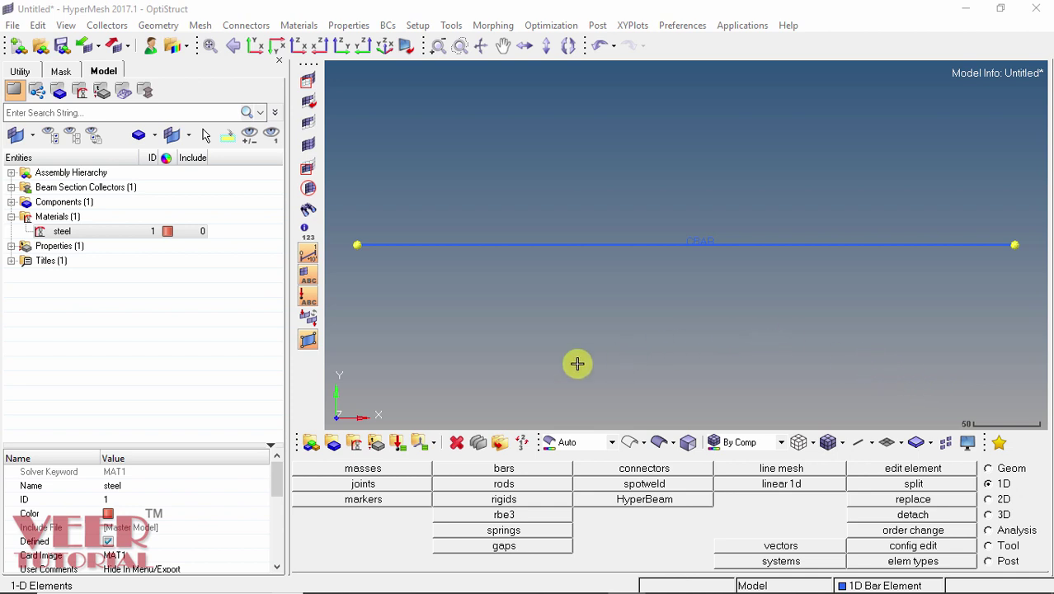
# - Create a load collector named spc with a dusty pink colour and no card image
pyautogui.click(398, 445)
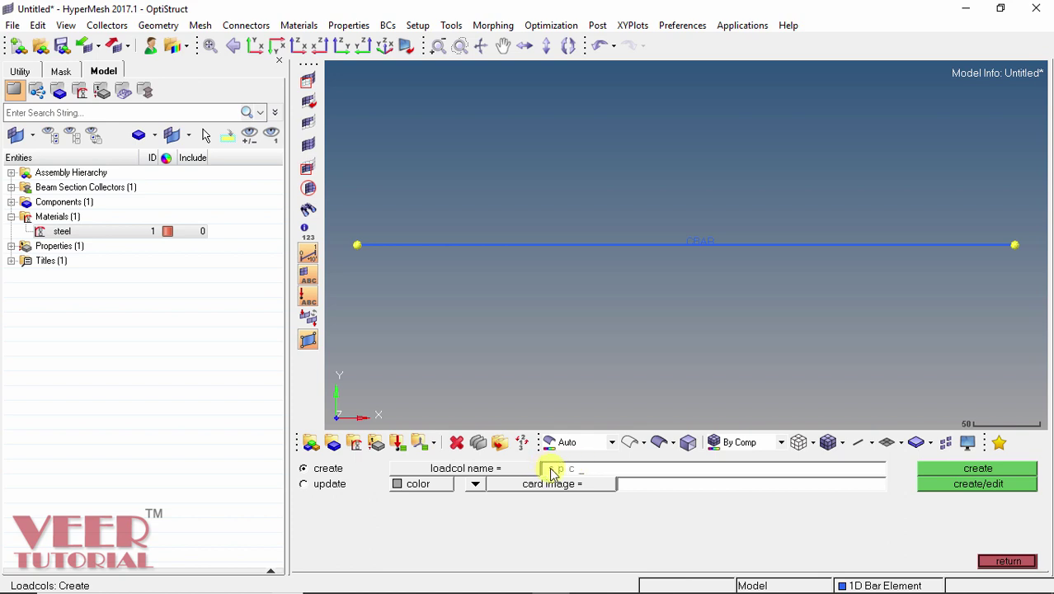
pyautogui.write('c')
pyautogui.click(410, 485)
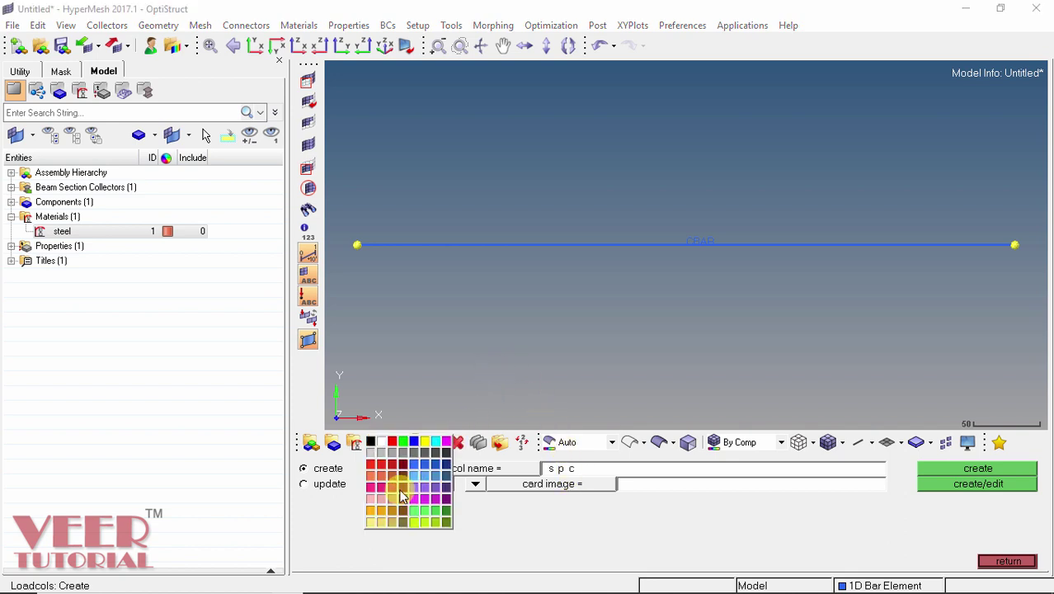
pyautogui.click(397, 503)
pyautogui.click(475, 485)
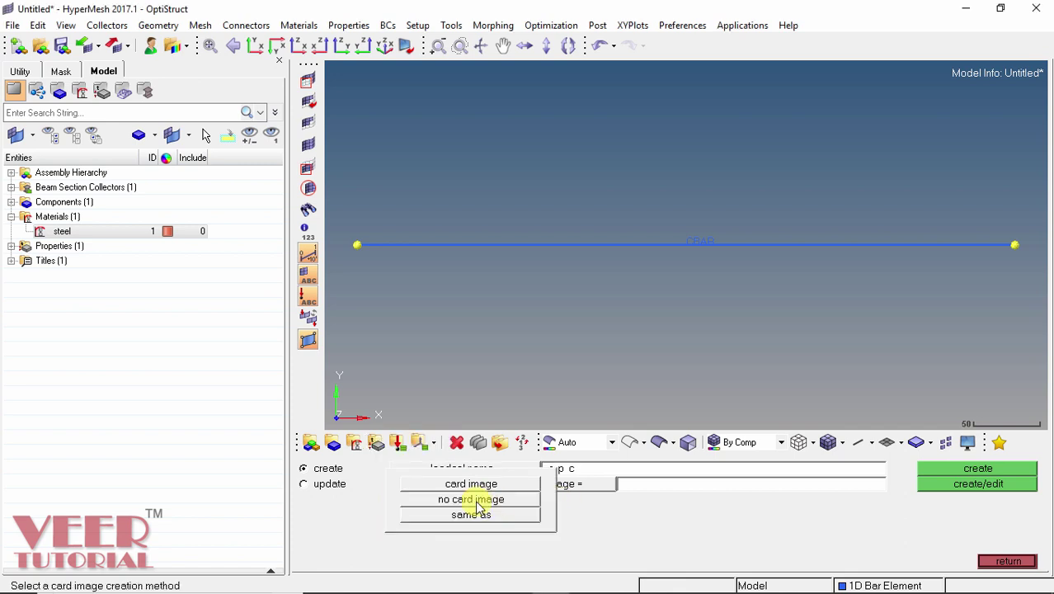
pyautogui.click(472, 499)
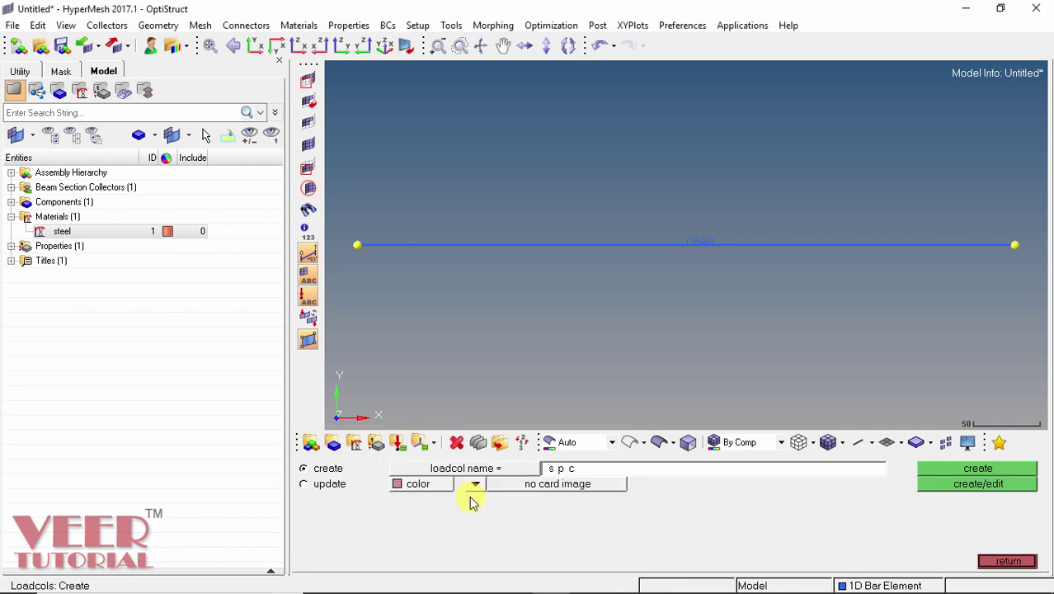
pyautogui.click(971, 469)
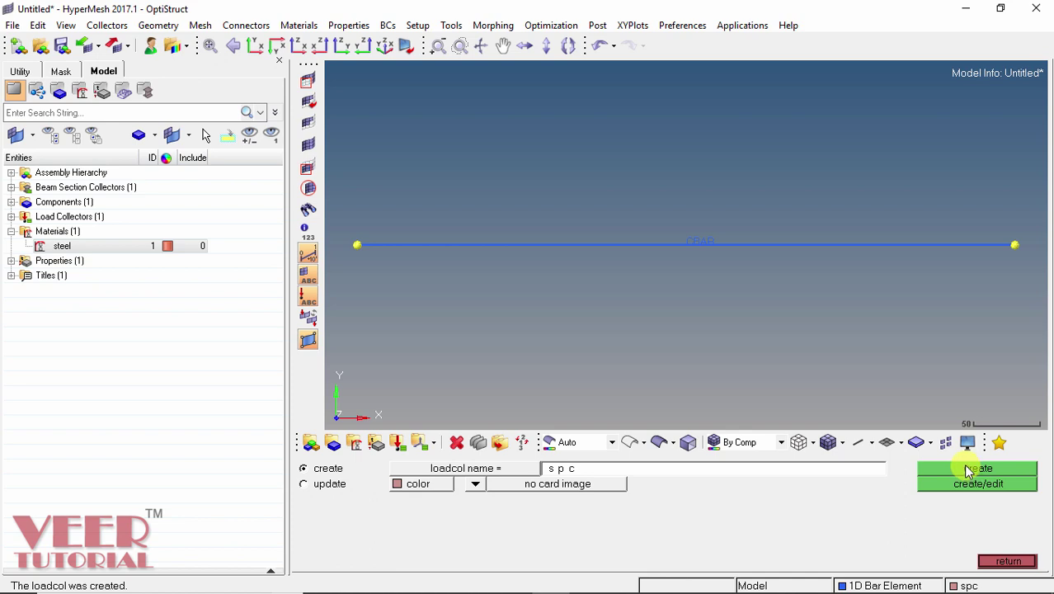
# - Create a second load collector named force with a dark blue colour and no card image
pyautogui.click(590, 469)
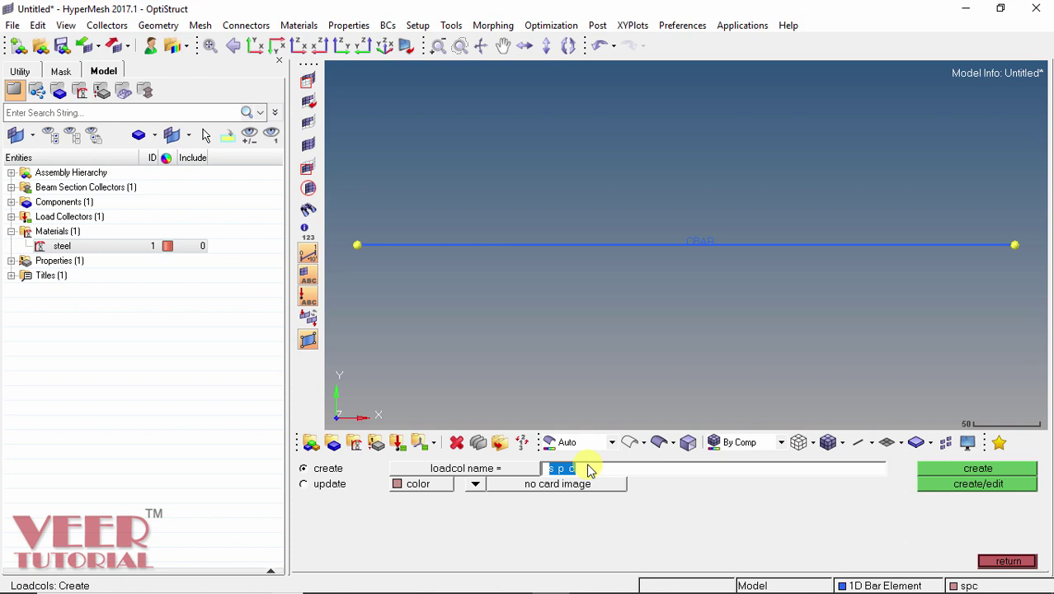
pyautogui.write('force')
pyautogui.click(424, 484)
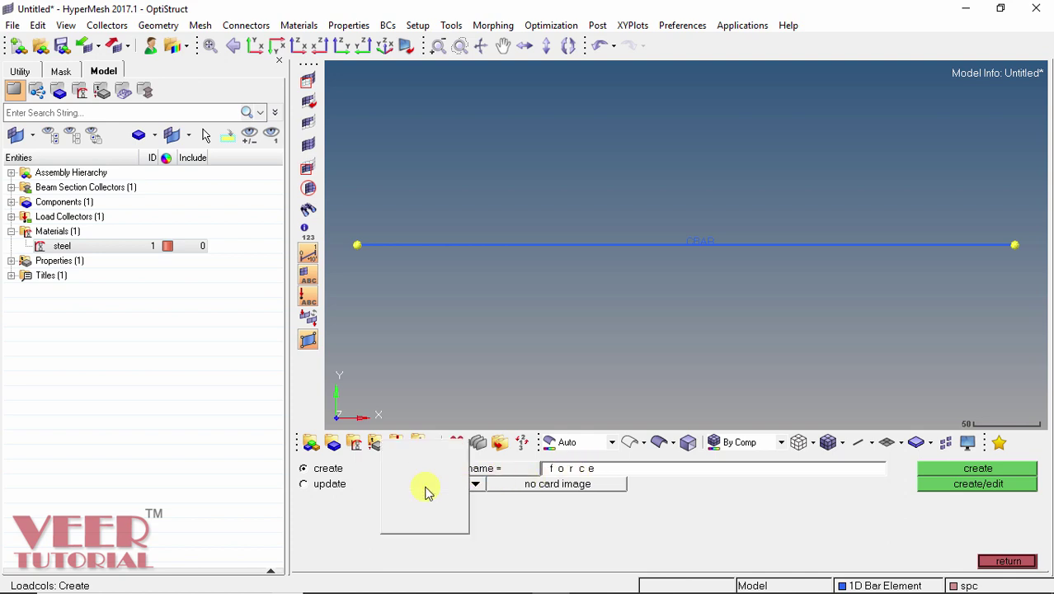
pyautogui.click(445, 488)
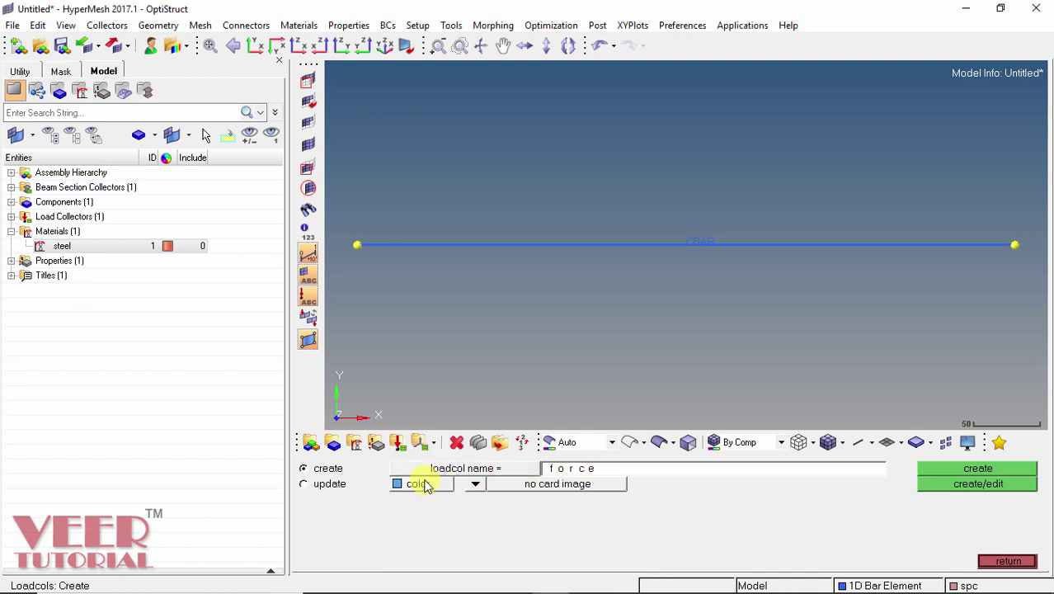
pyautogui.click(424, 483)
pyautogui.click(463, 473)
pyautogui.click(967, 469)
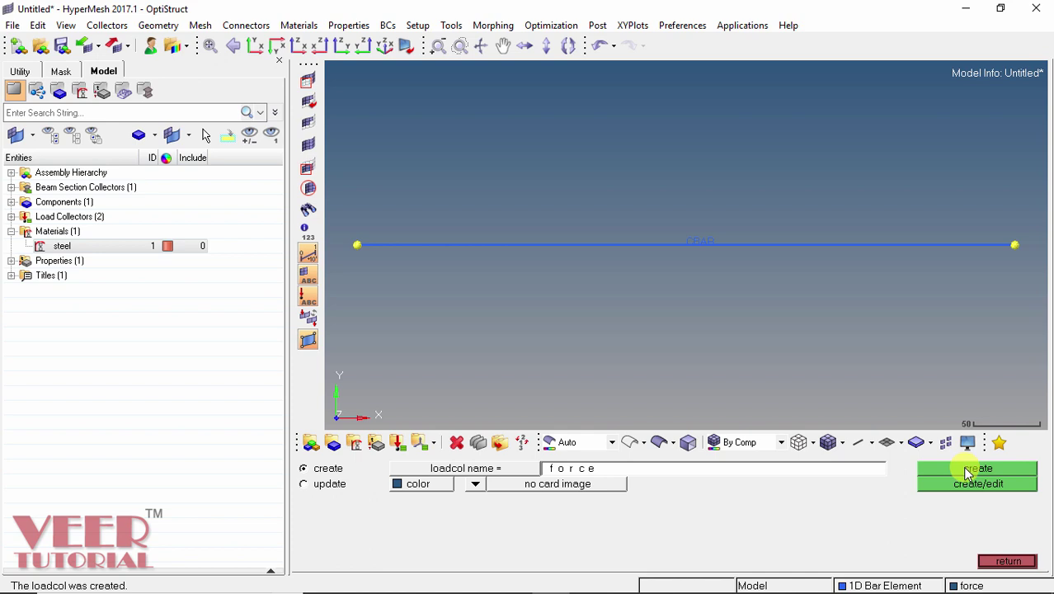
pyautogui.click(1008, 561)
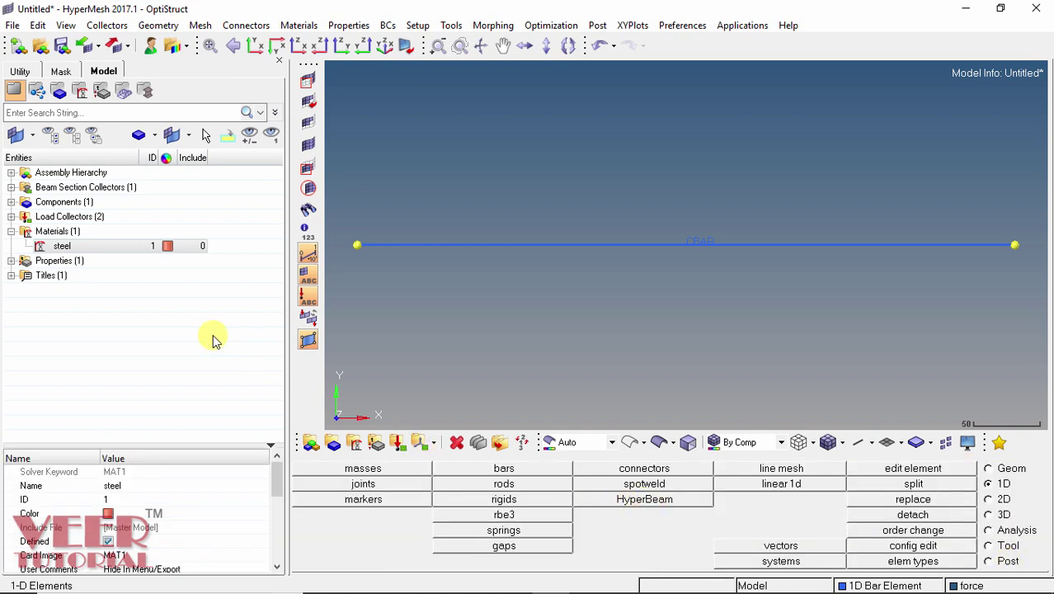
# - Expand the load collectors in the model tree and make spc the current collector
pyautogui.click(54, 245)
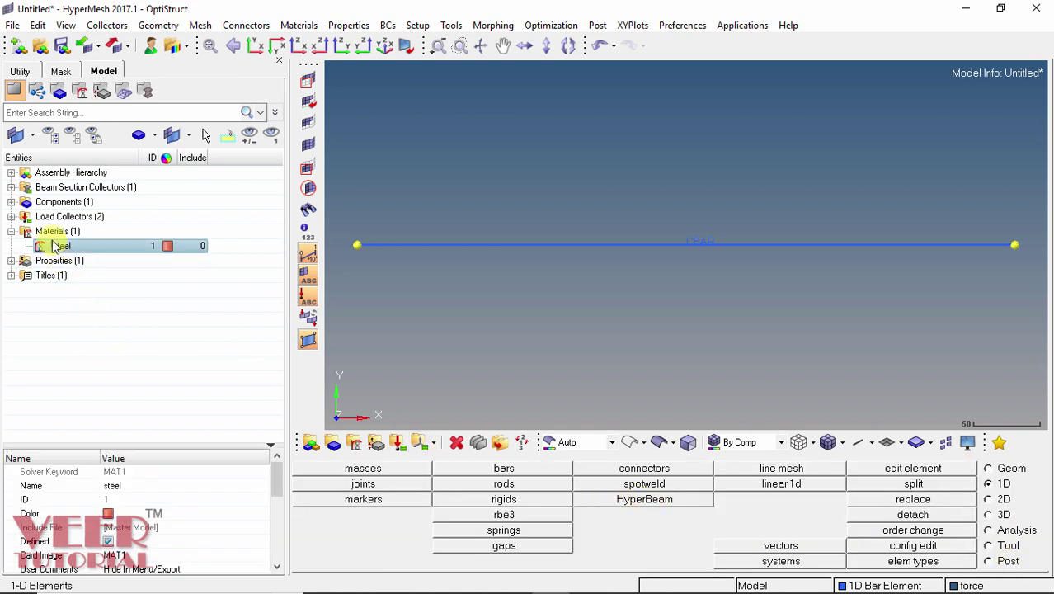
pyautogui.click(11, 217)
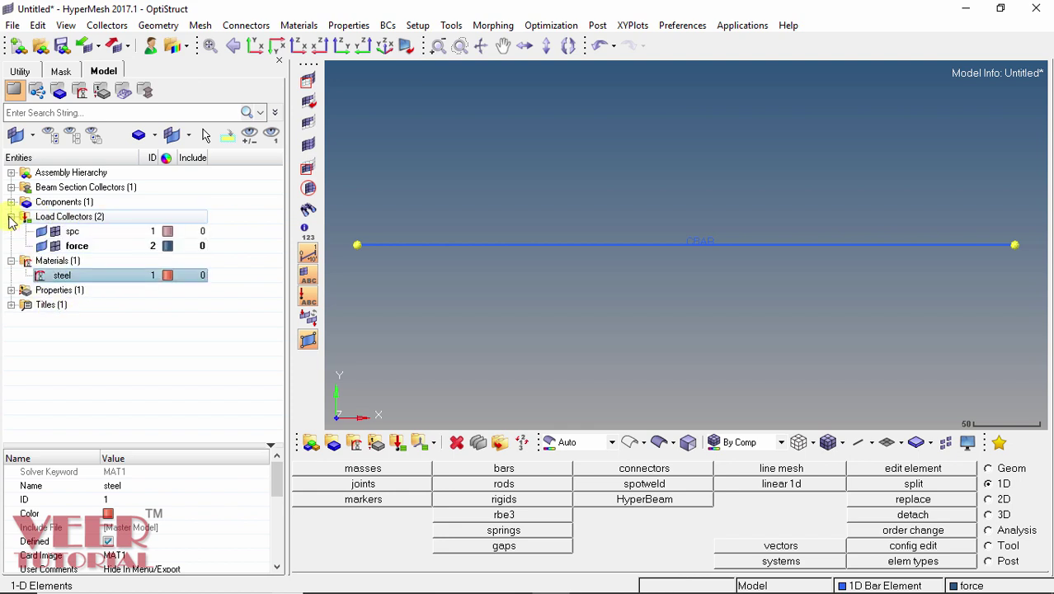
pyautogui.click(74, 231)
pyautogui.click(80, 246)
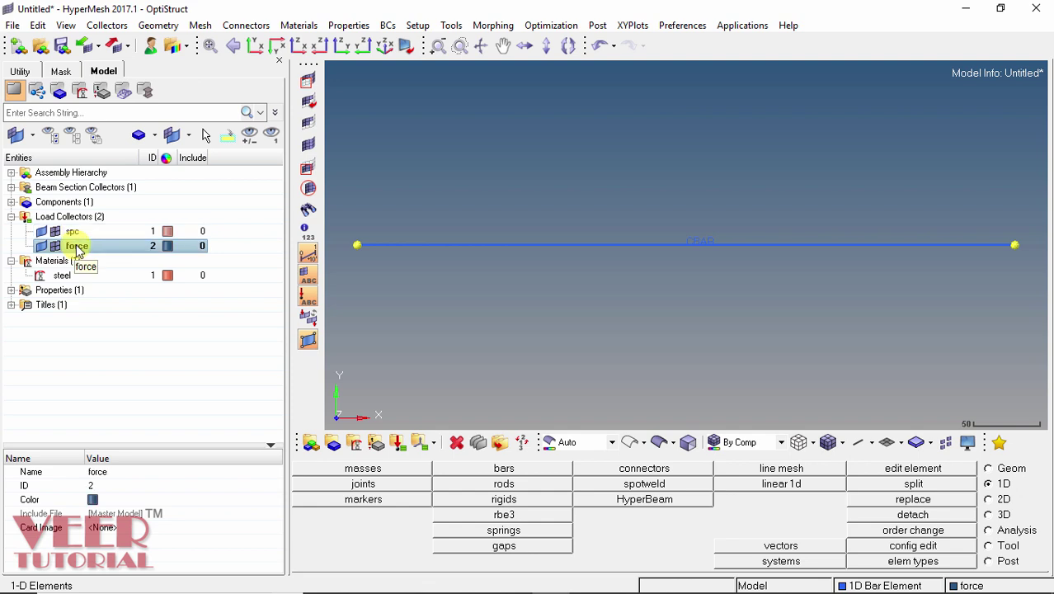
pyautogui.click(80, 231)
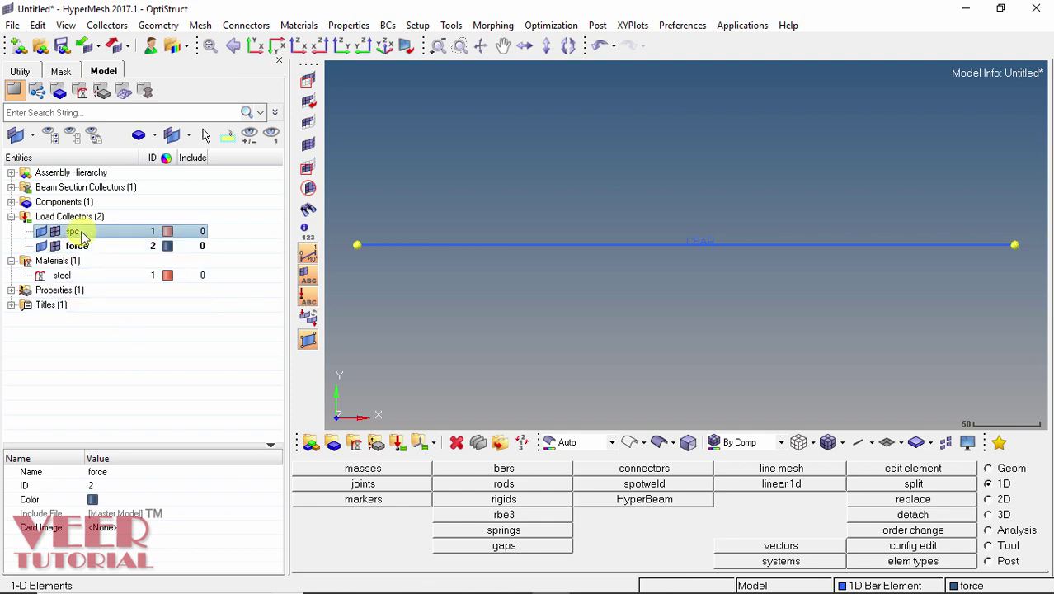
pyautogui.rightClick(81, 237)
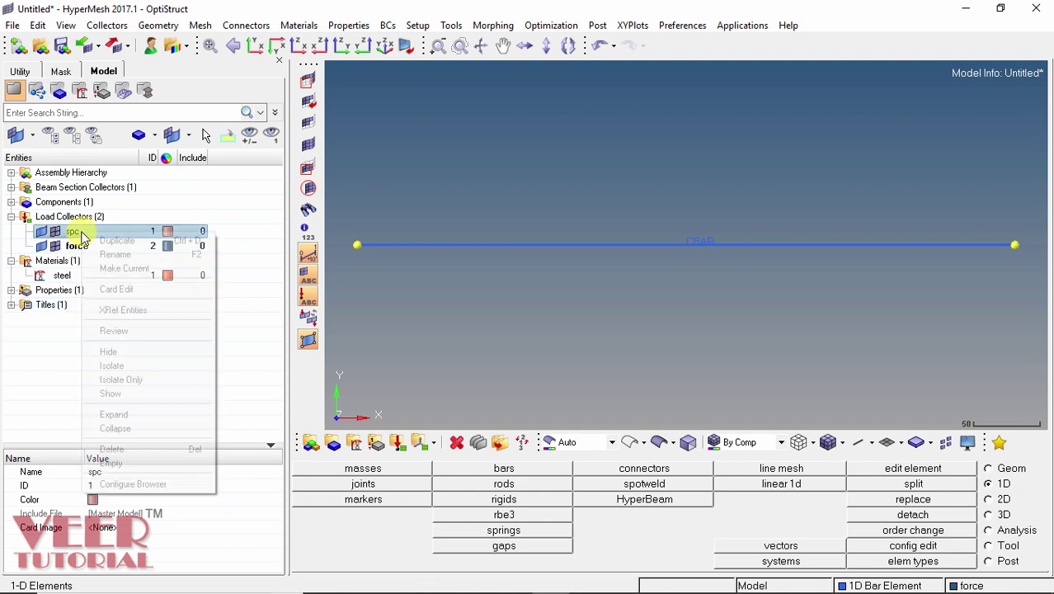
pyautogui.click(123, 269)
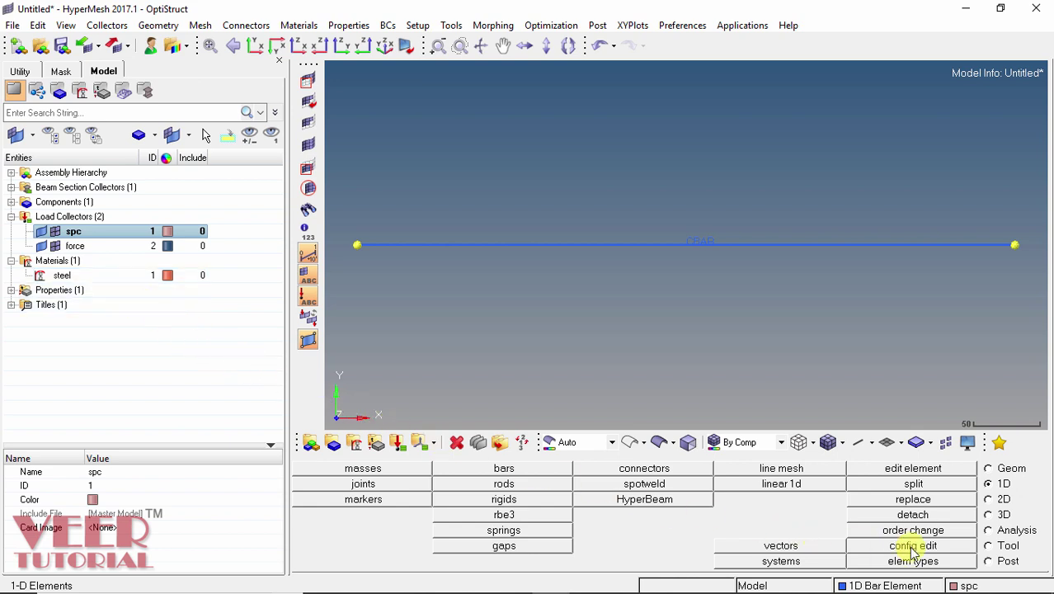
# - Create an SPC constraint on the beam's left end node with dof1 to dof6 all fixed at 0
pyautogui.click(988, 530)
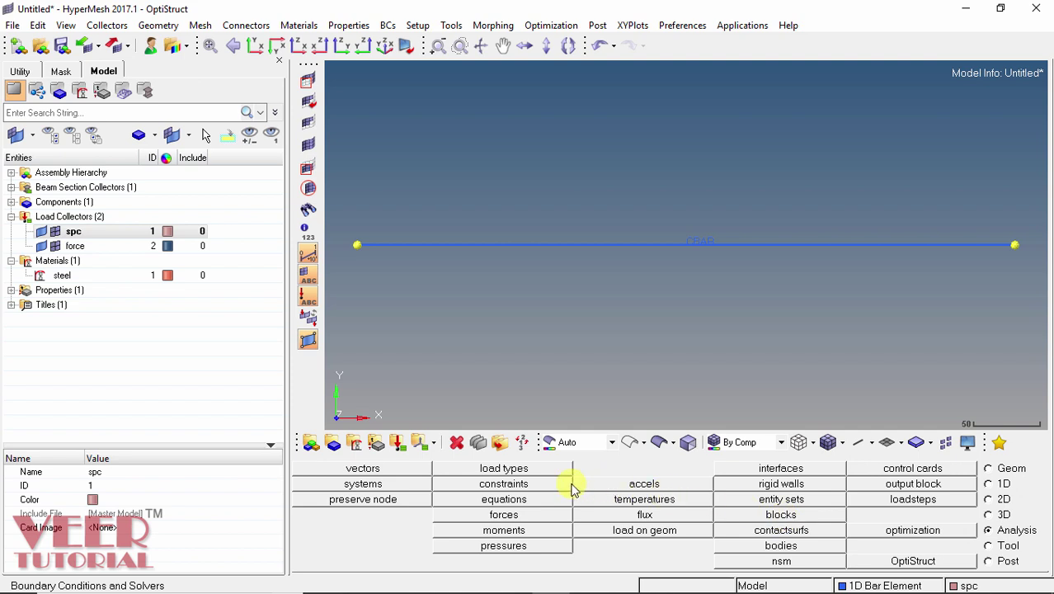
pyautogui.click(504, 484)
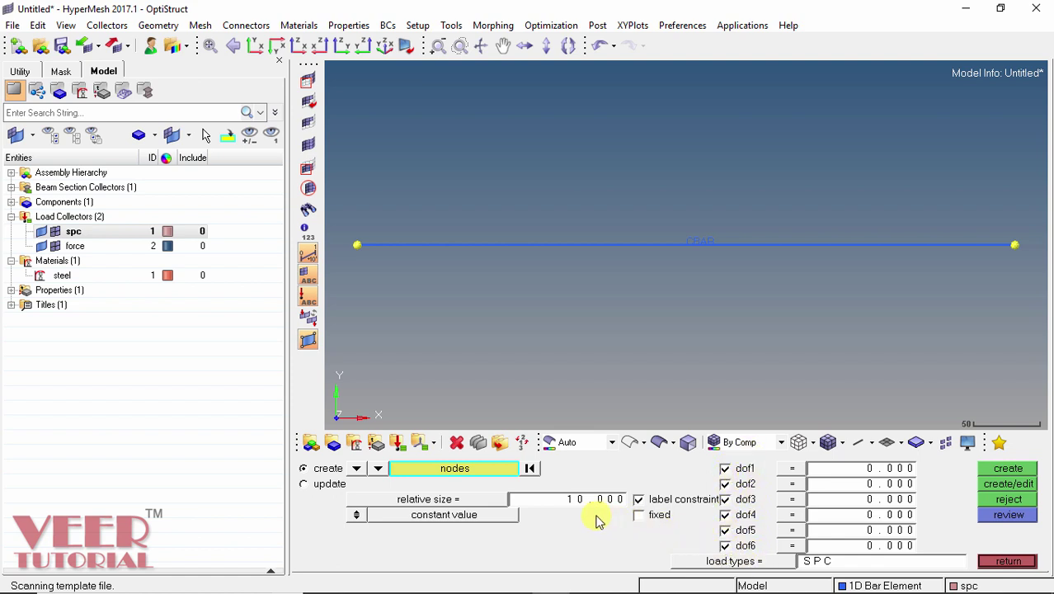
pyautogui.click(357, 246)
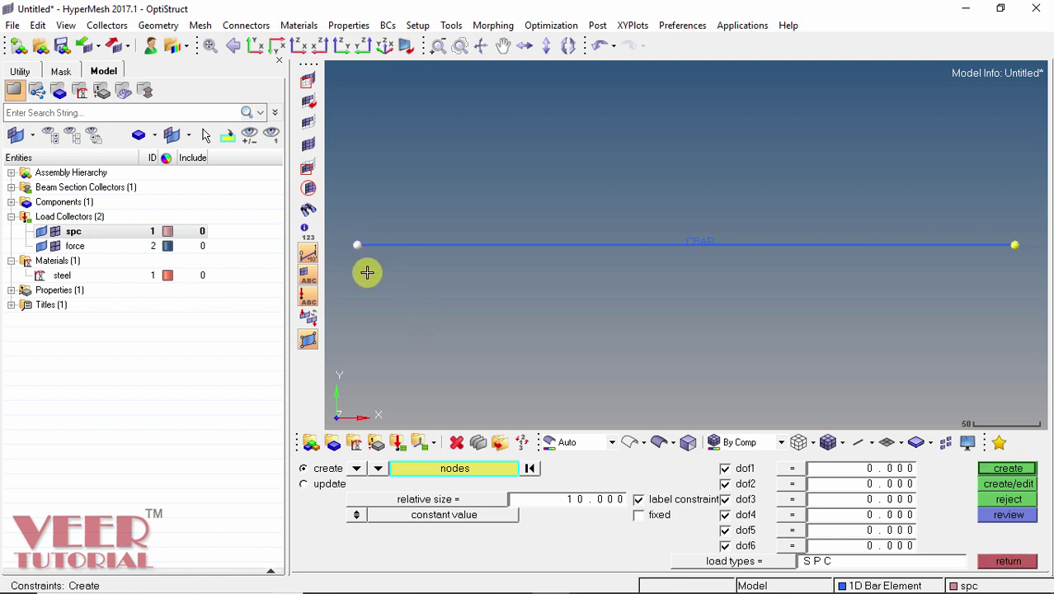
pyautogui.click(1006, 468)
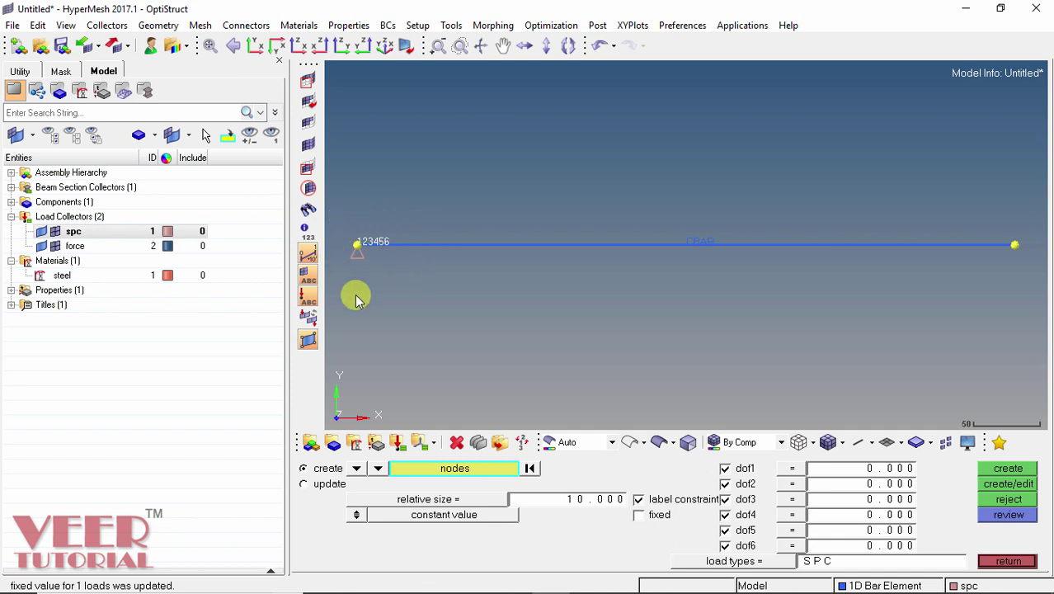
pyautogui.click(1007, 561)
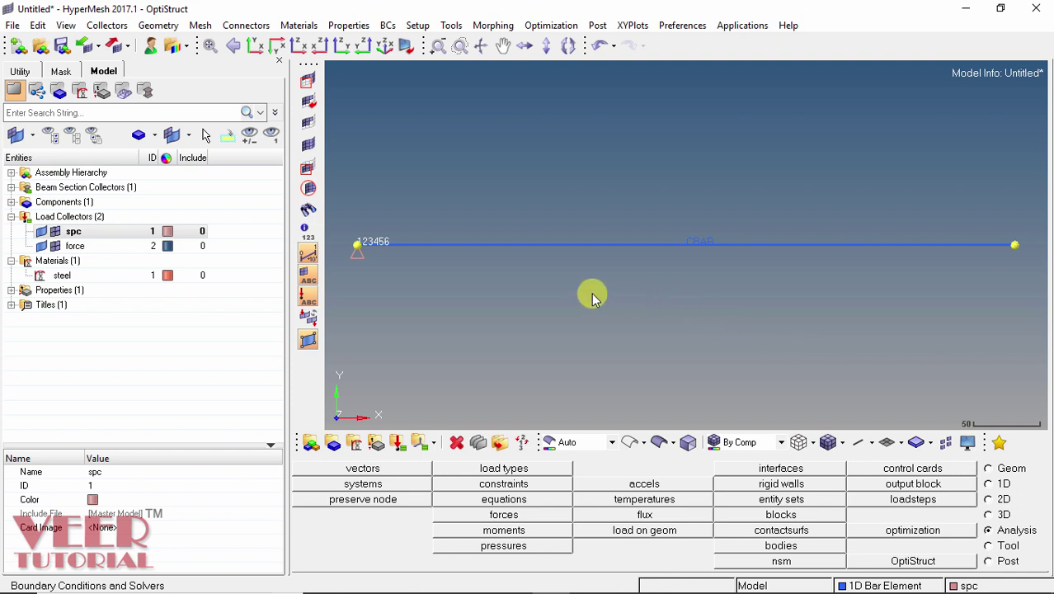
# - Make the force load collector current
pyautogui.click(95, 250)
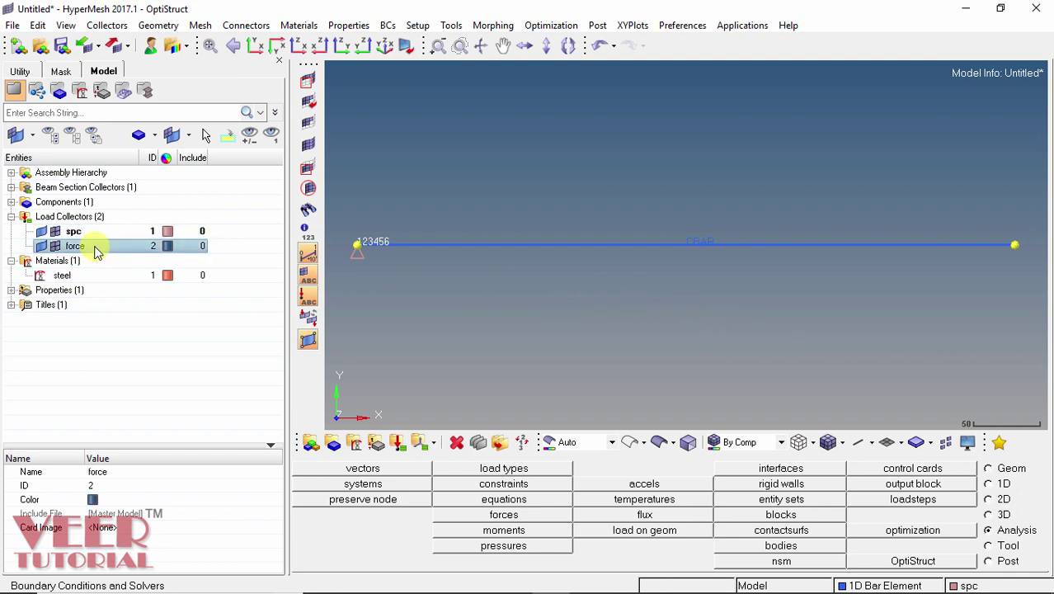
pyautogui.rightClick(95, 250)
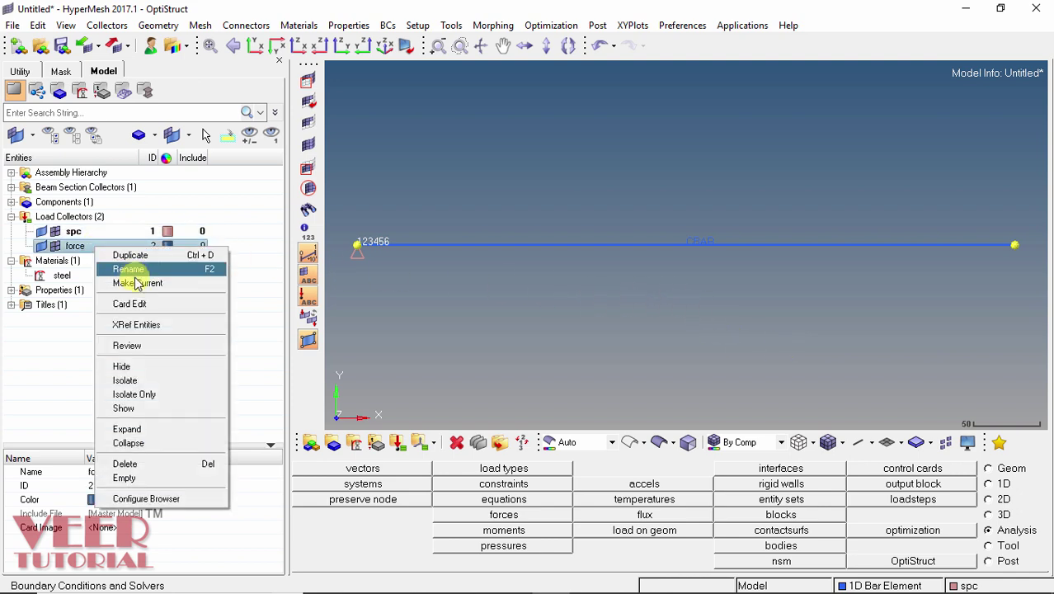
pyautogui.click(137, 282)
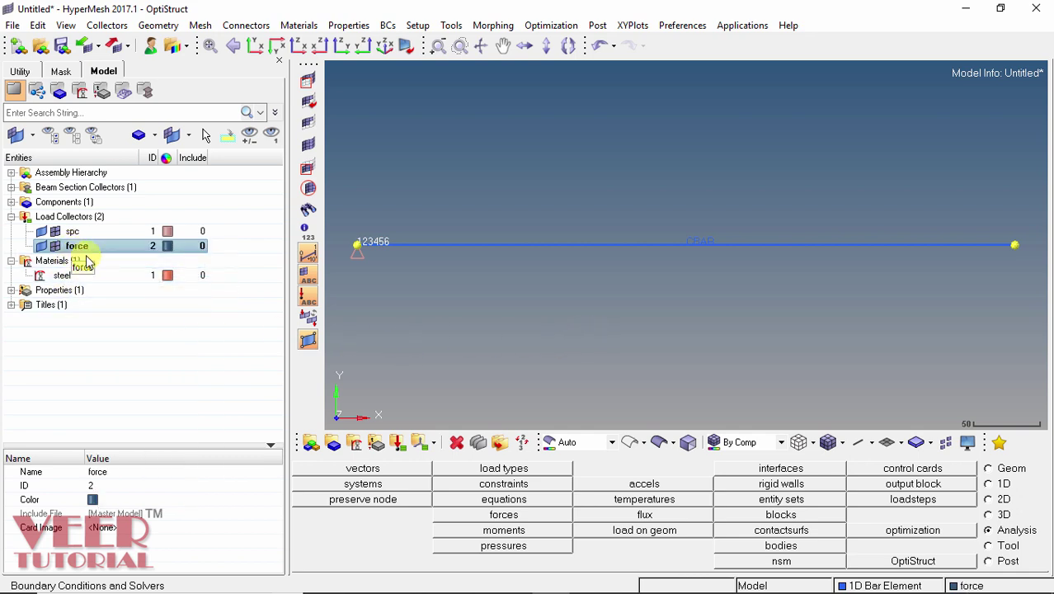
# - Apply a force of magnitude 100000 along the x-axis to the beam's right end node
pyautogui.click(504, 514)
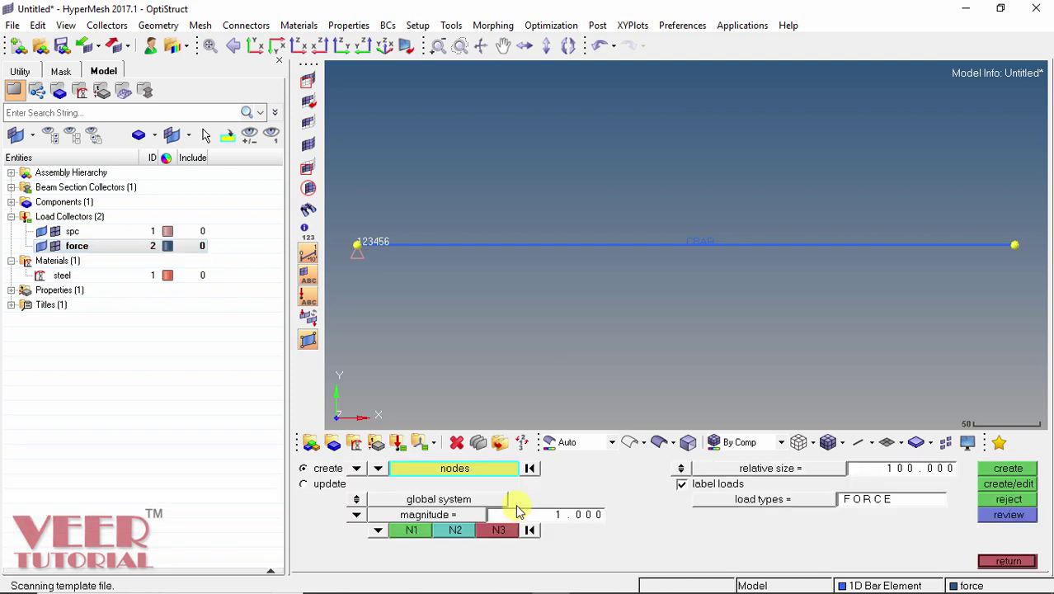
pyautogui.click(578, 514)
pyautogui.press('BackSpace')
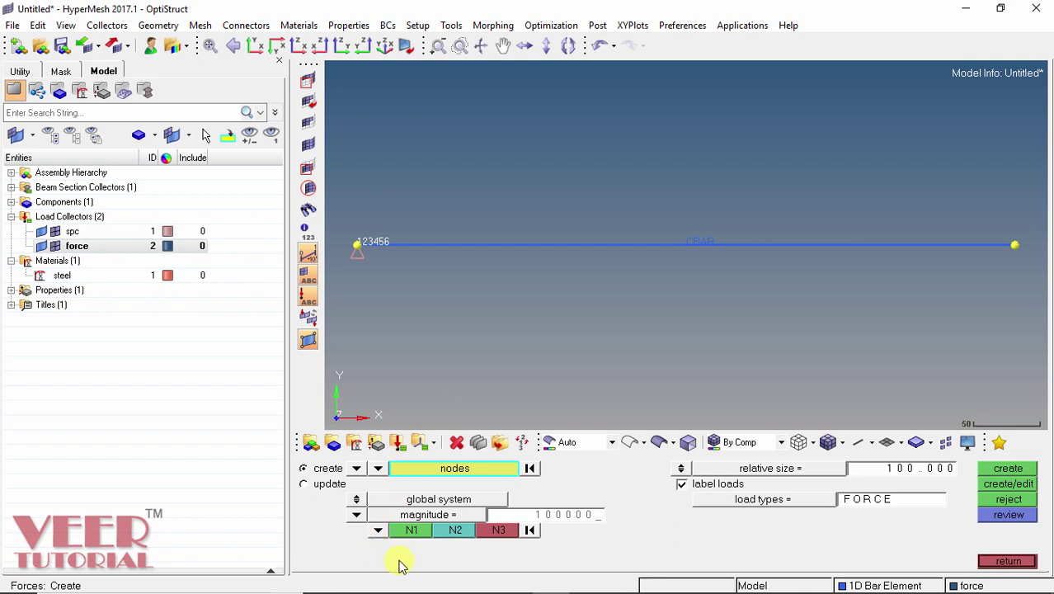
pyautogui.click(378, 531)
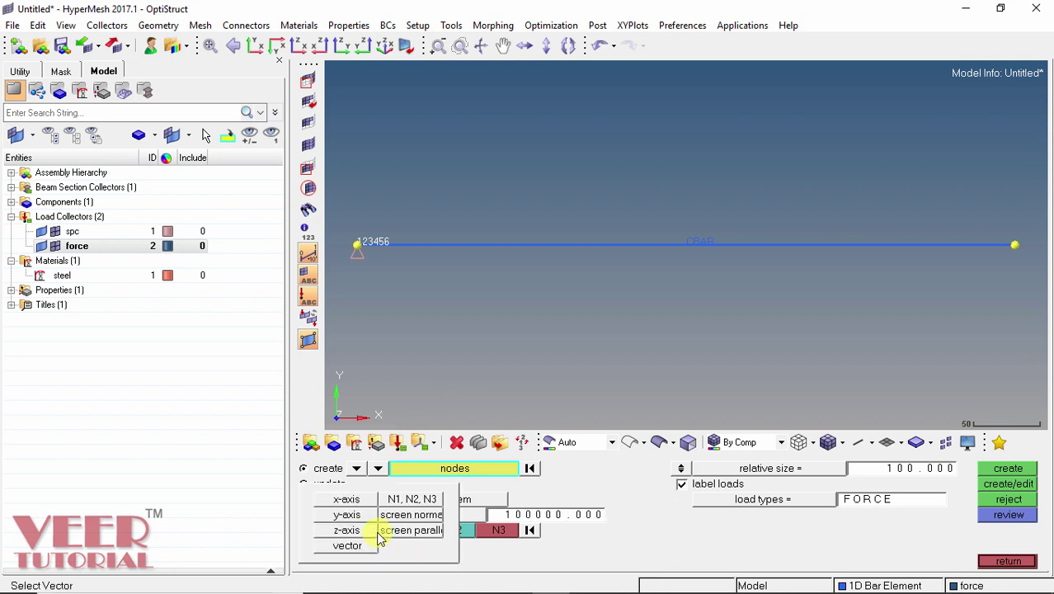
pyautogui.click(344, 500)
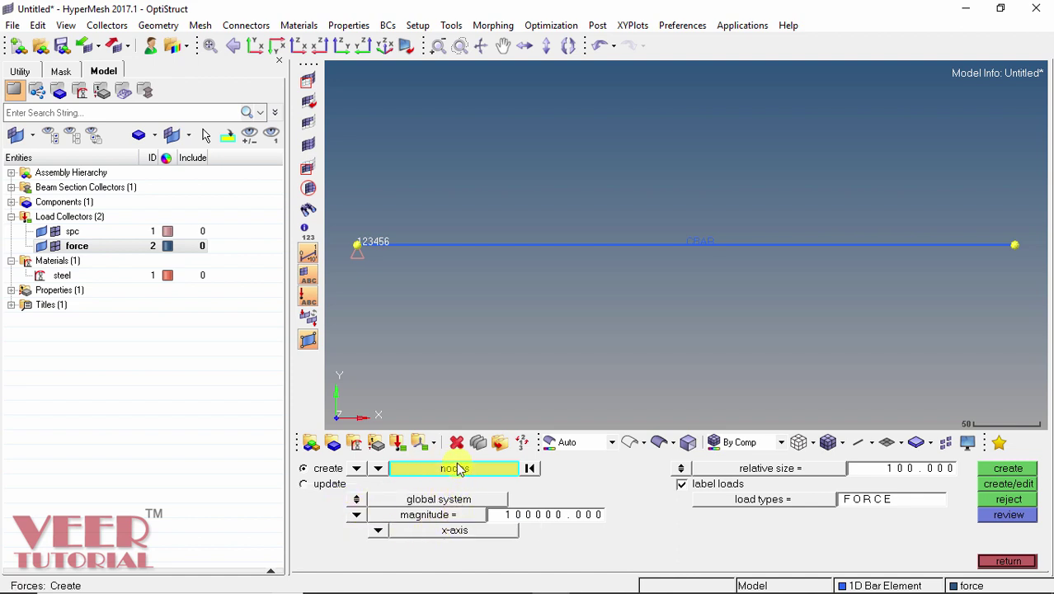
pyautogui.click(1015, 246)
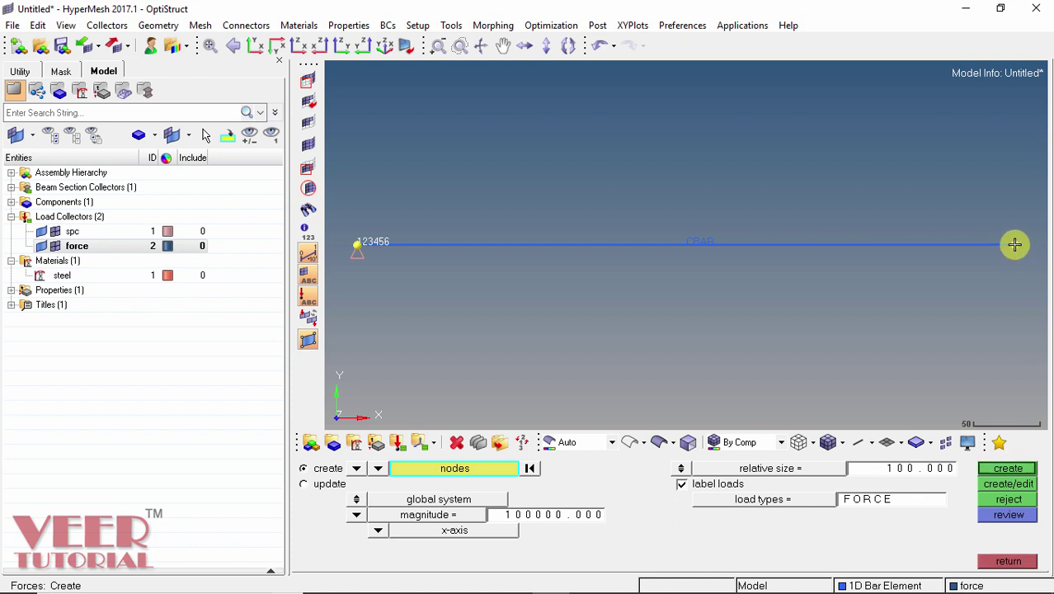
pyautogui.click(1004, 468)
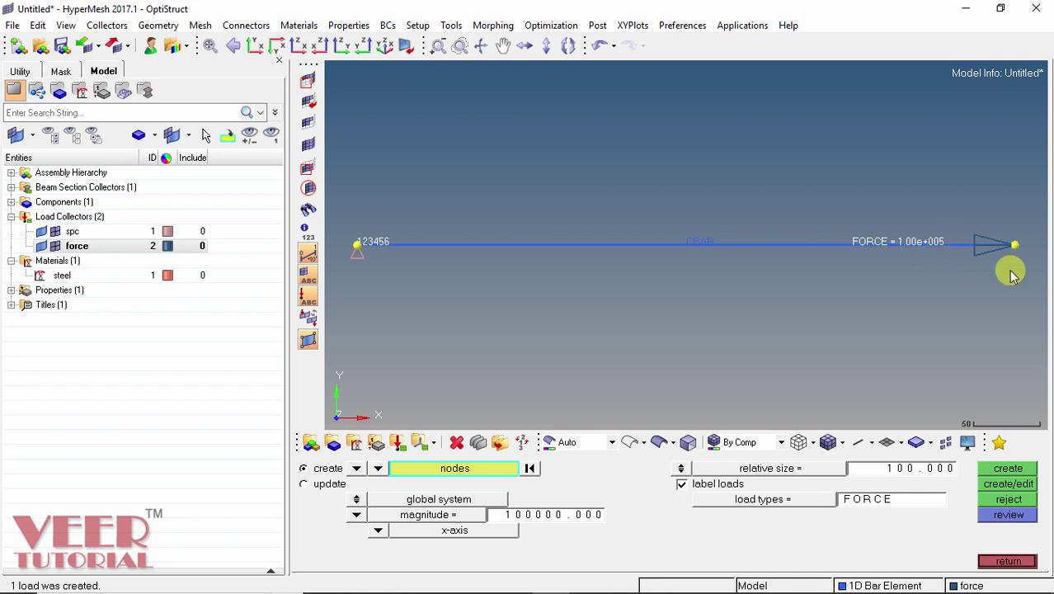
pyautogui.click(1007, 560)
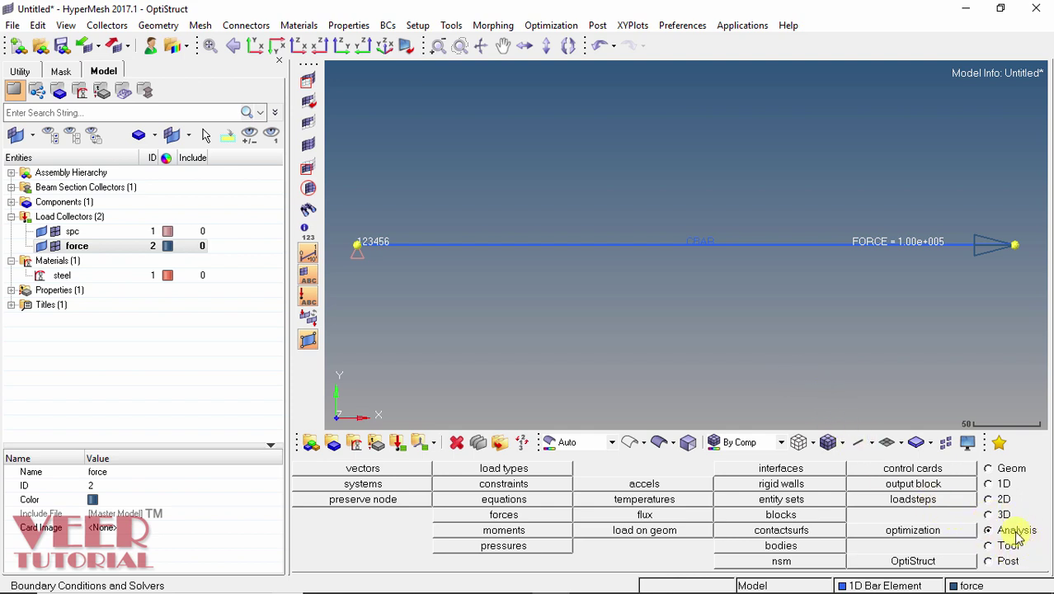
# - Begin a new load step named static with the linear static analysis type
pyautogui.click(910, 500)
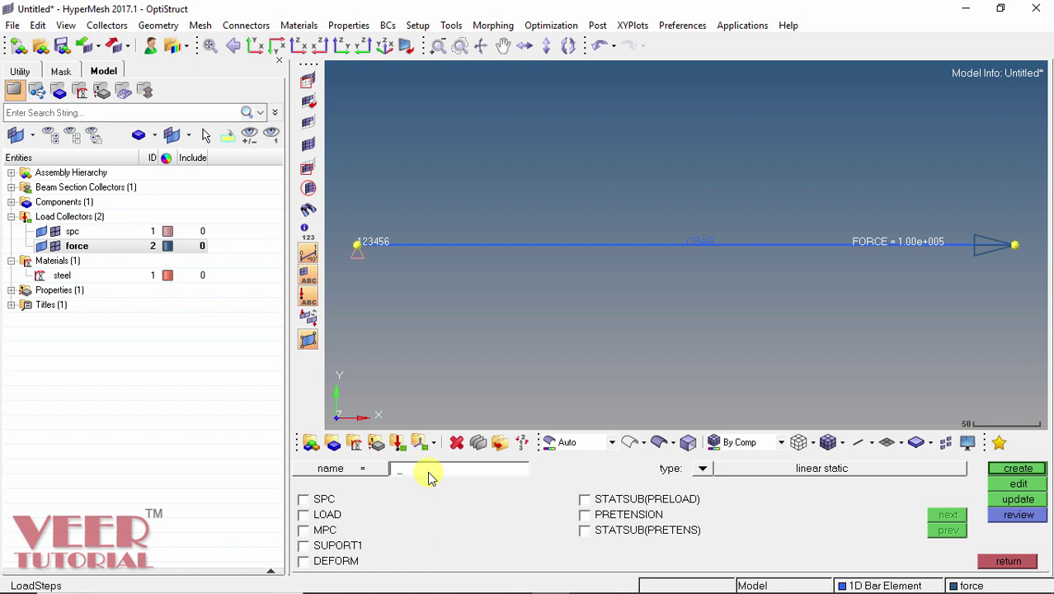
pyautogui.write('static')
pyautogui.click(701, 468)
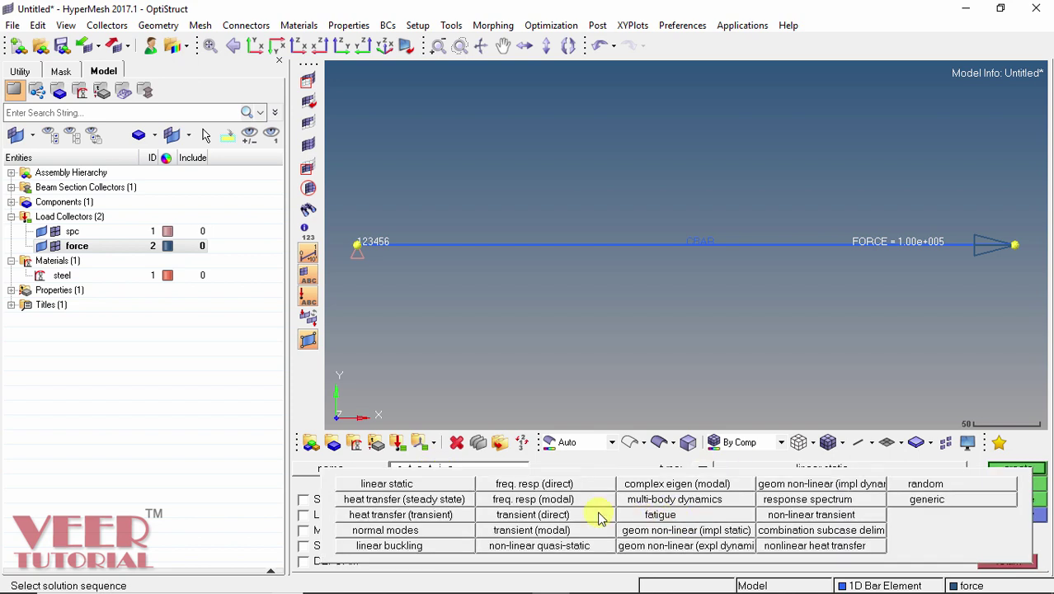
pyautogui.click(399, 483)
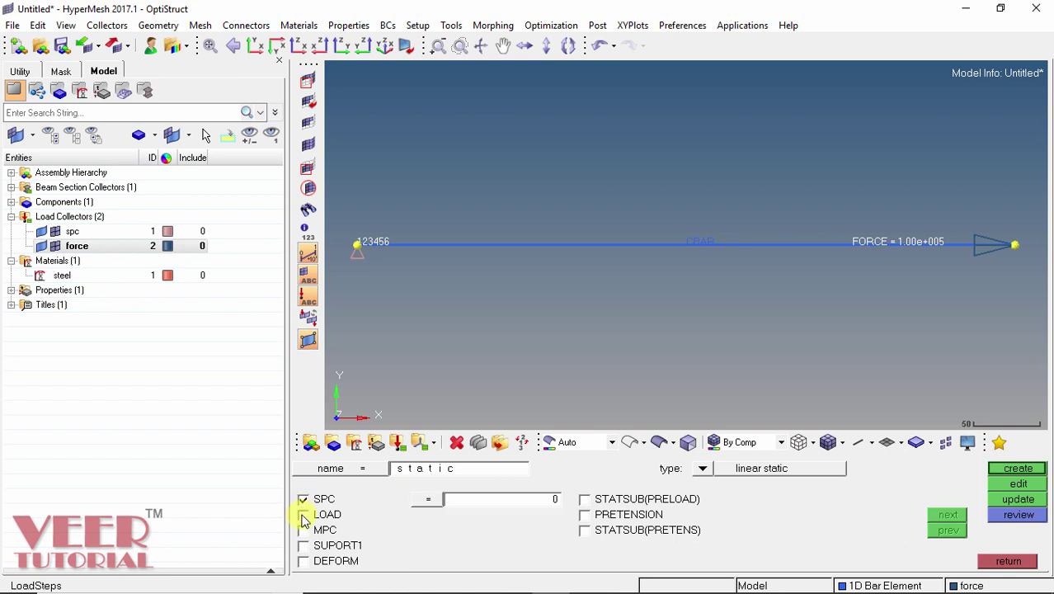
# - Assign the spc collector as SPC and the force collector as LOAD, and create the static load step
pyautogui.click(303, 515)
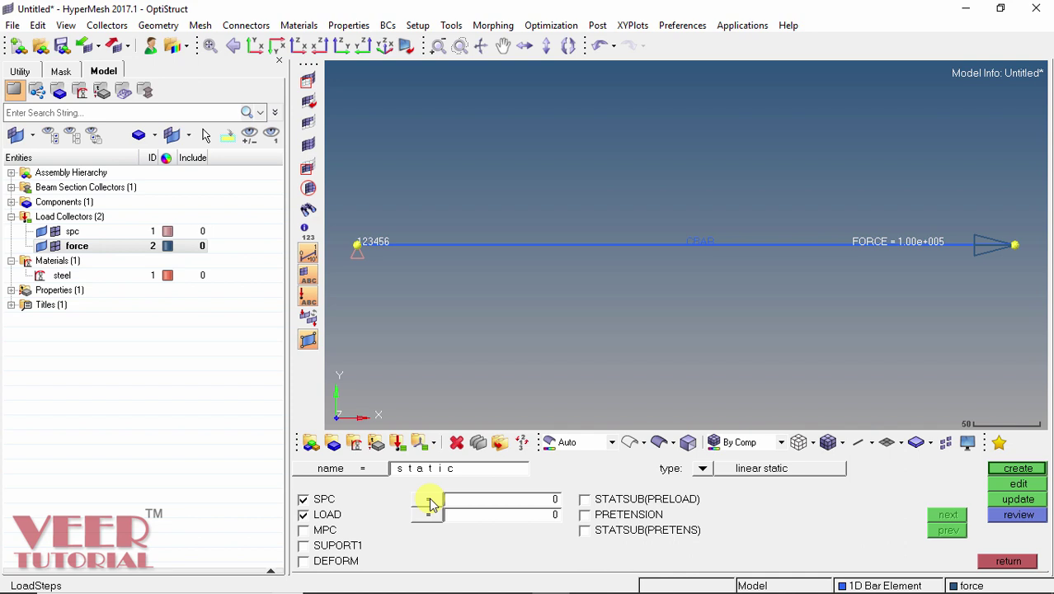
pyautogui.click(428, 499)
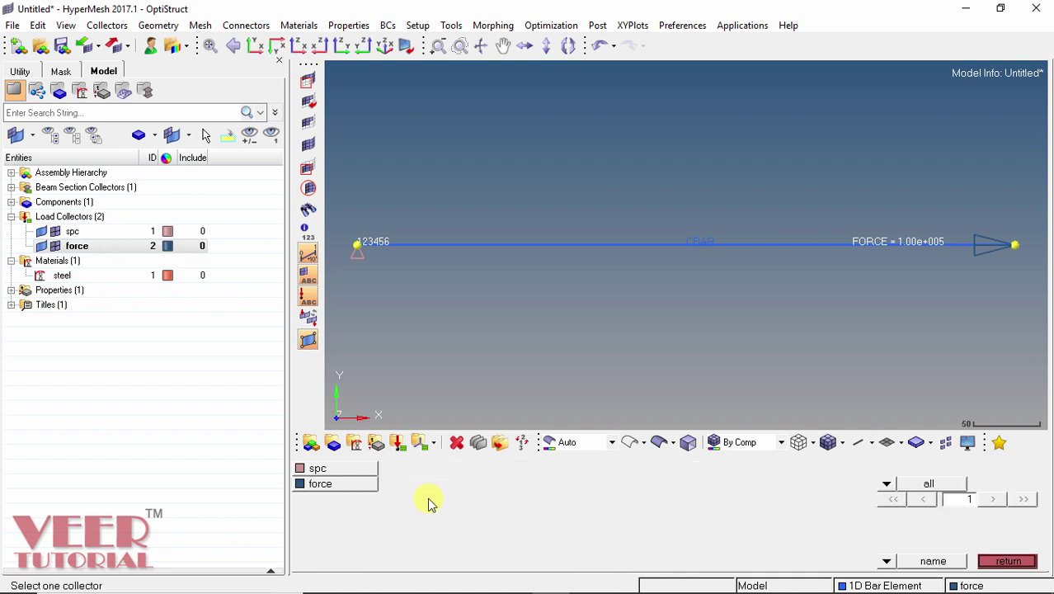
pyautogui.click(317, 471)
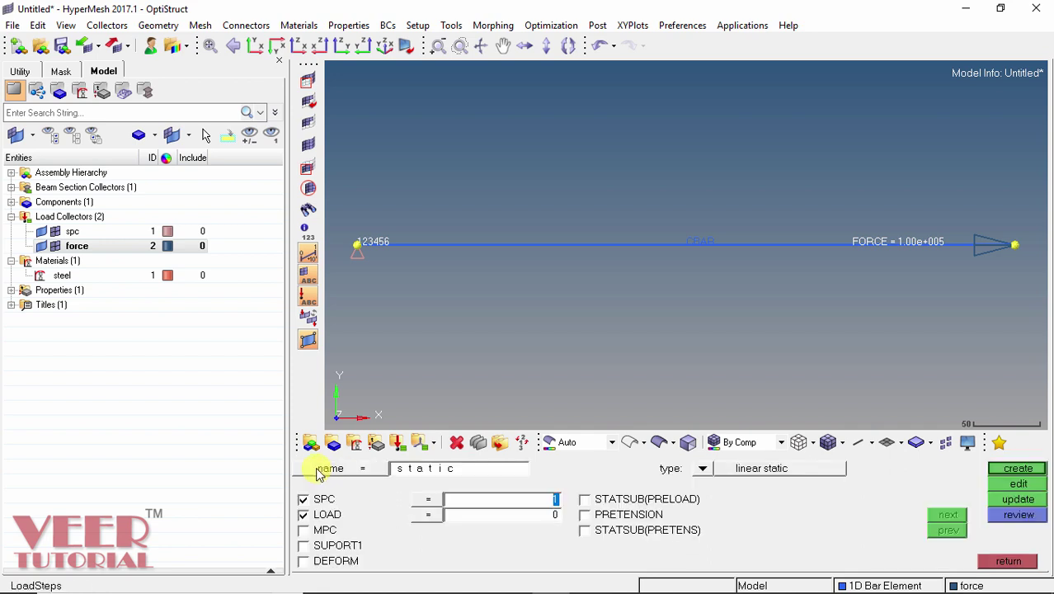
pyautogui.click(314, 515)
pyautogui.click(429, 520)
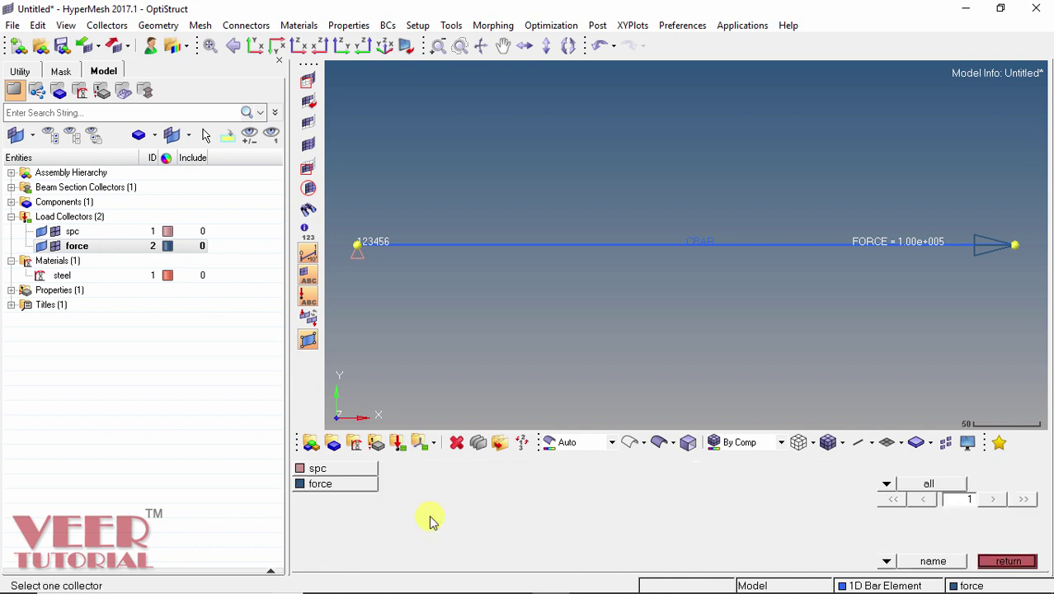
pyautogui.click(325, 492)
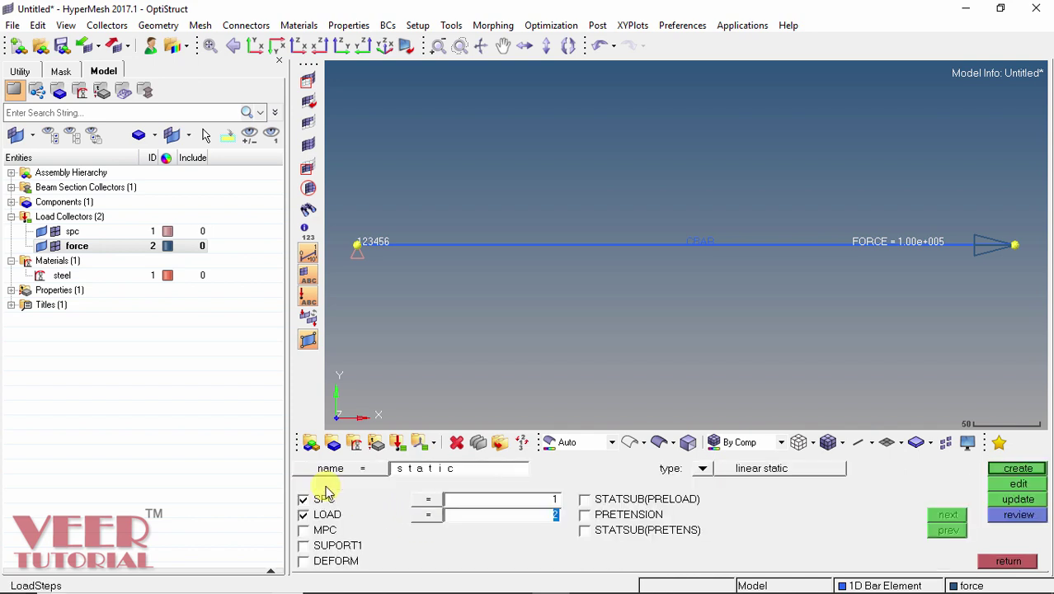
pyautogui.click(1014, 469)
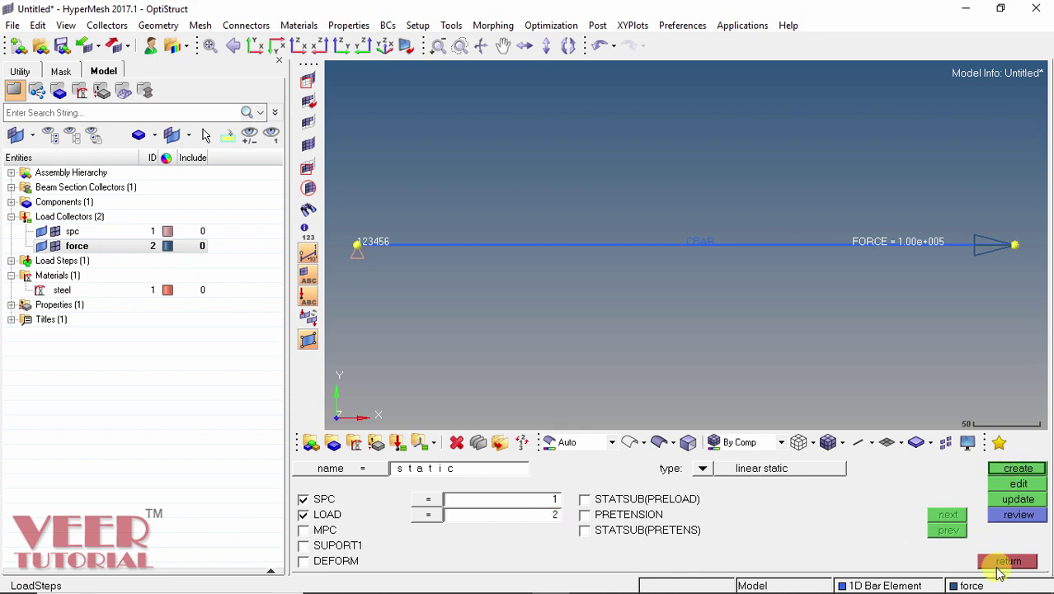
pyautogui.click(1006, 561)
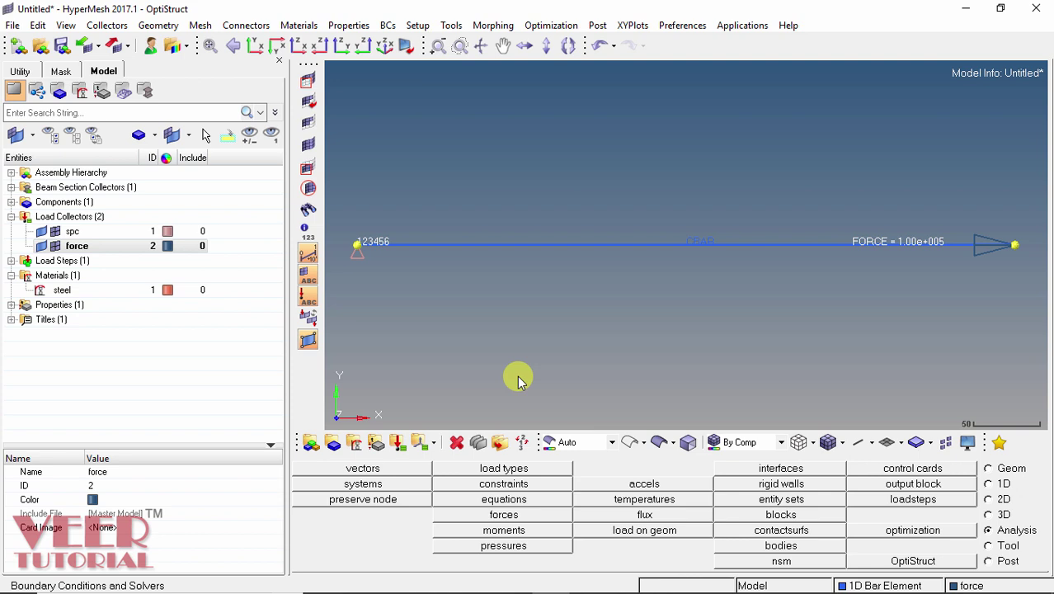
# - Start saving the model under a new name and create and open a folder called hm files on Data Volume (F:)
pyautogui.click(13, 27)
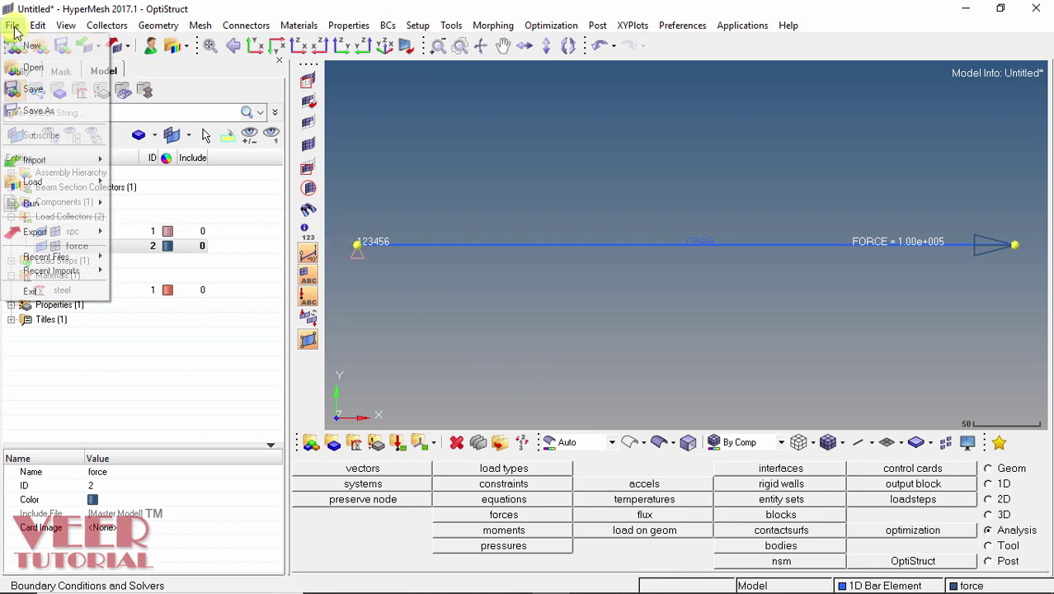
pyautogui.click(44, 111)
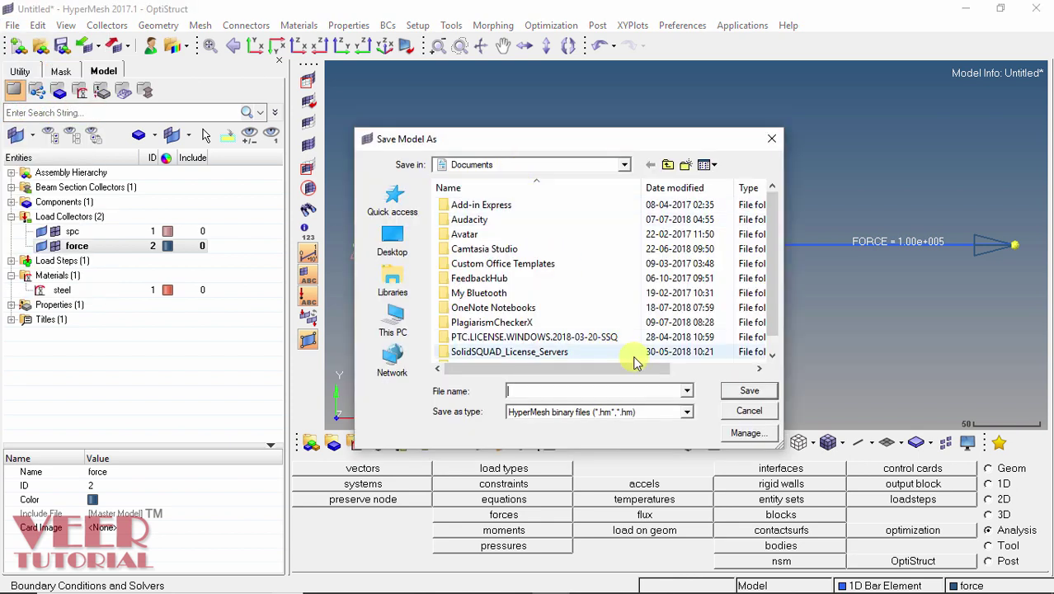
pyautogui.click(540, 165)
pyautogui.click(522, 393)
pyautogui.scroll(-3, 545, 312)
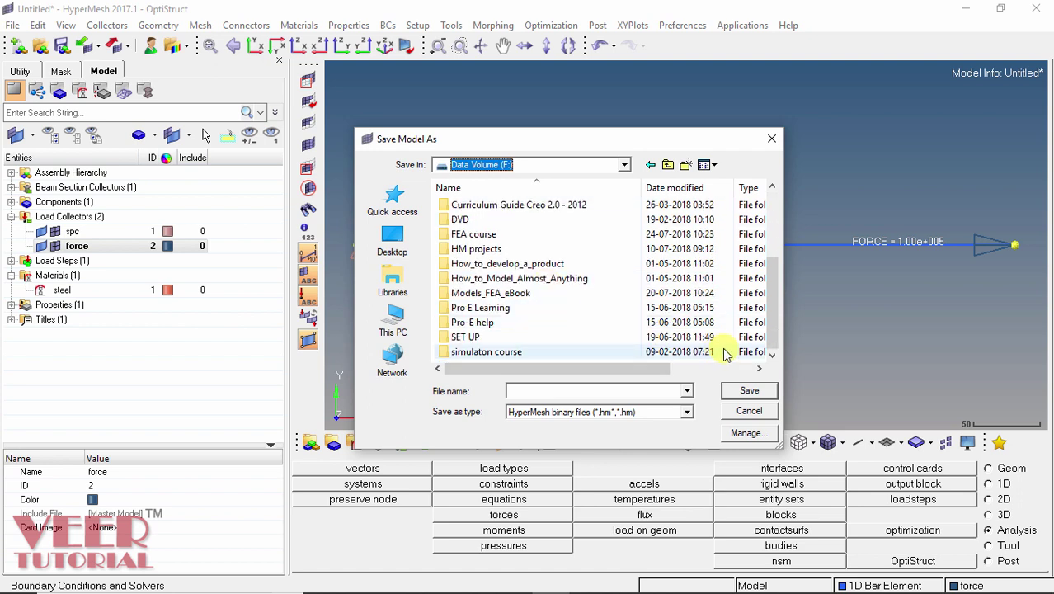
pyautogui.click(686, 166)
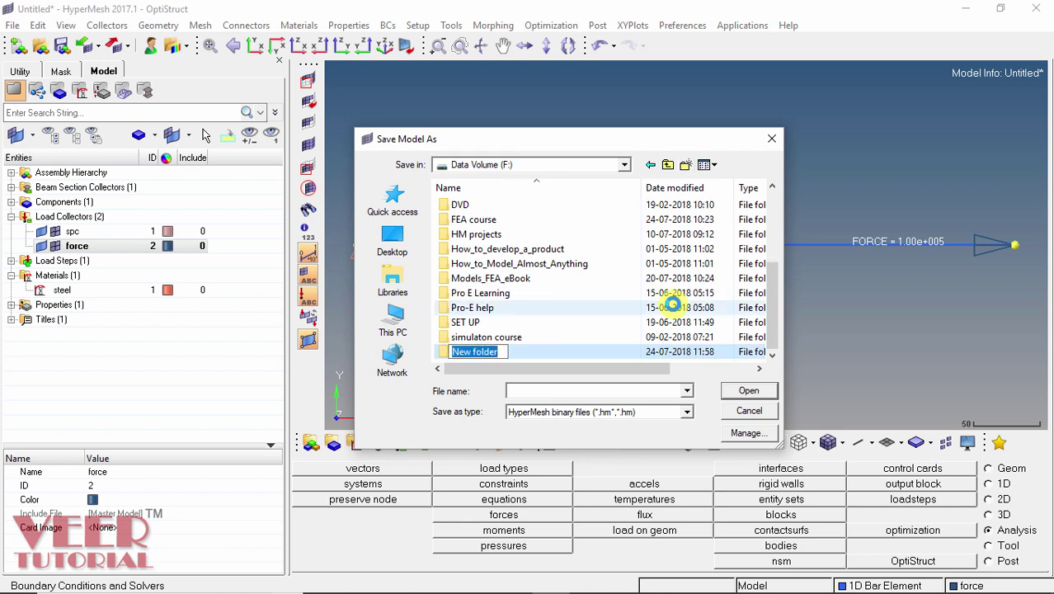
pyautogui.write('hm fl')
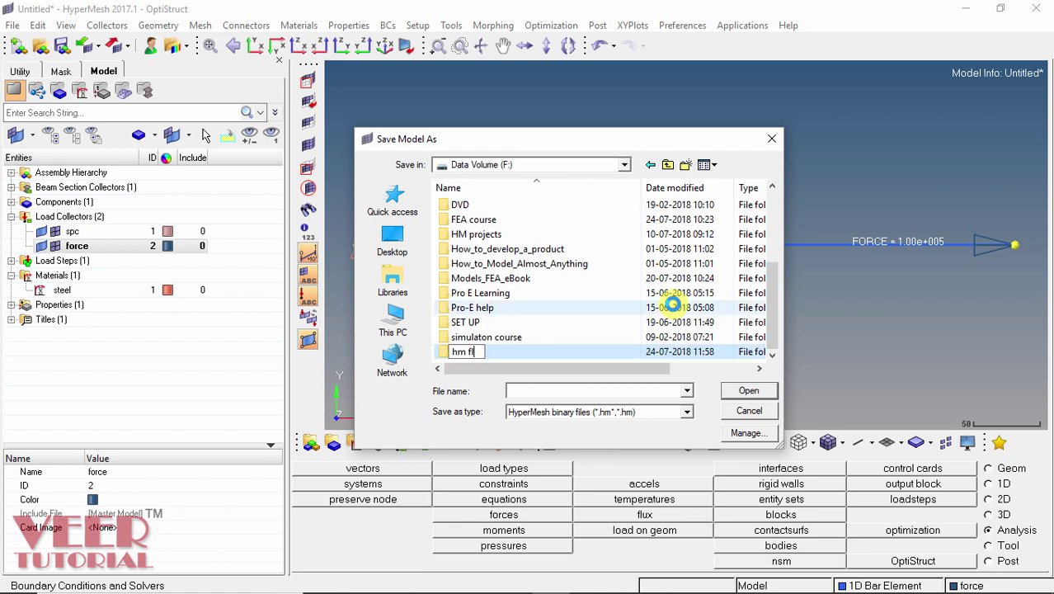
pyautogui.write('iles')
pyautogui.press('Return')
pyautogui.press('Return')
# - Save the model in the hm files folder as the HyperMesh binary file 1d bar
pyautogui.write('1')
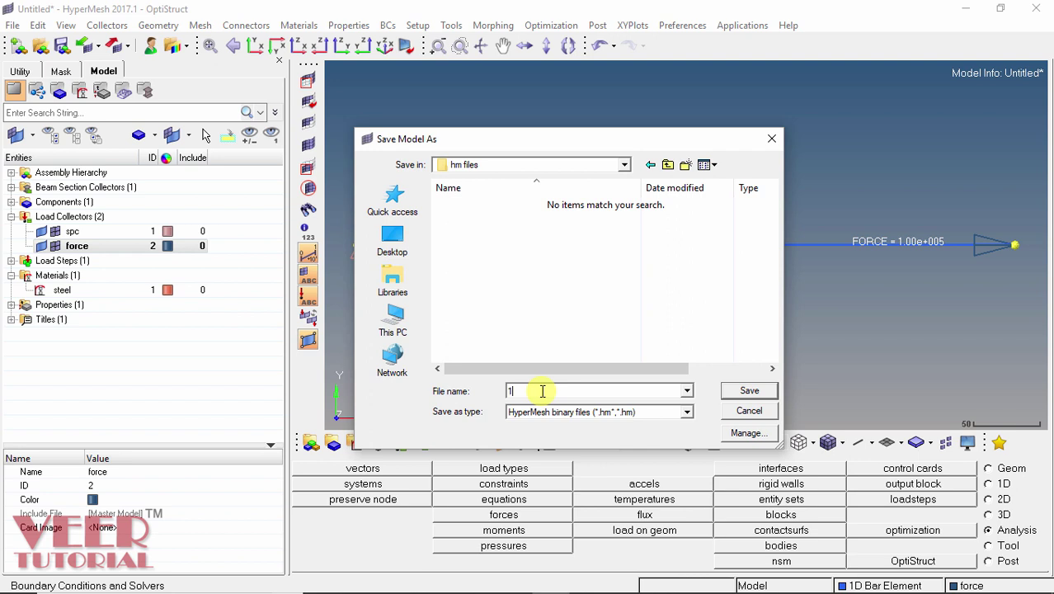
pyautogui.write('d bar')
pyautogui.click(608, 412)
pyautogui.click(611, 417)
pyautogui.click(747, 391)
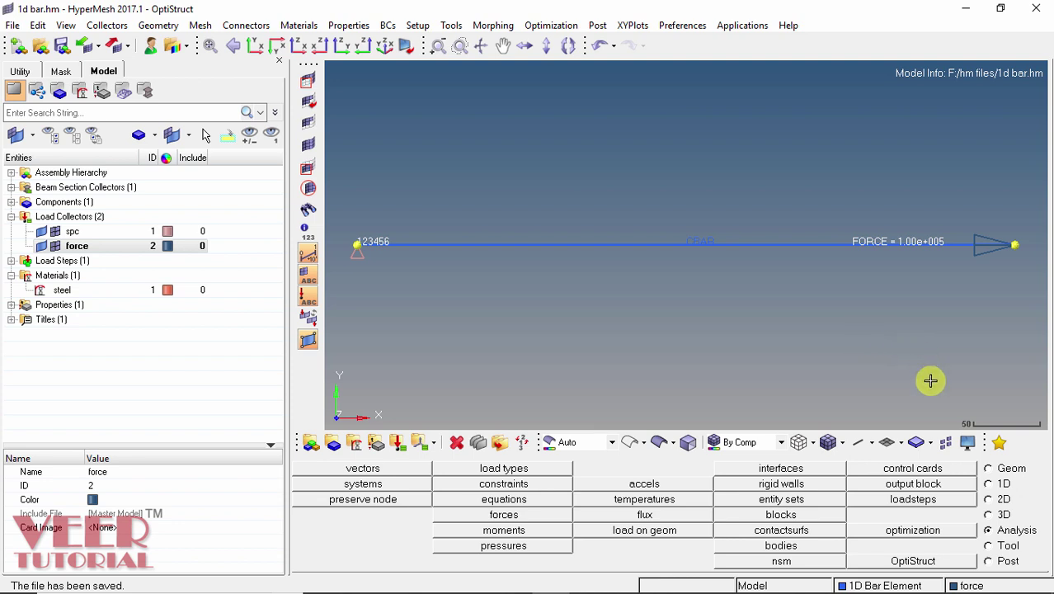
# - Run OptiStruct on 1d bar.fem with export options set to all and run options set to analysis
pyautogui.click(912, 561)
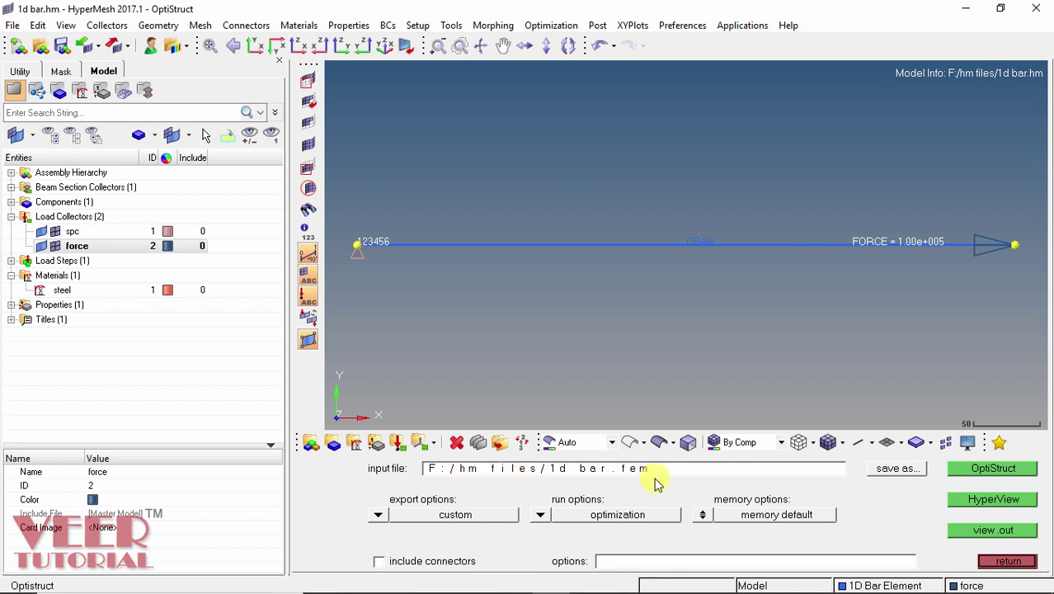
pyautogui.click(377, 514)
pyautogui.click(383, 515)
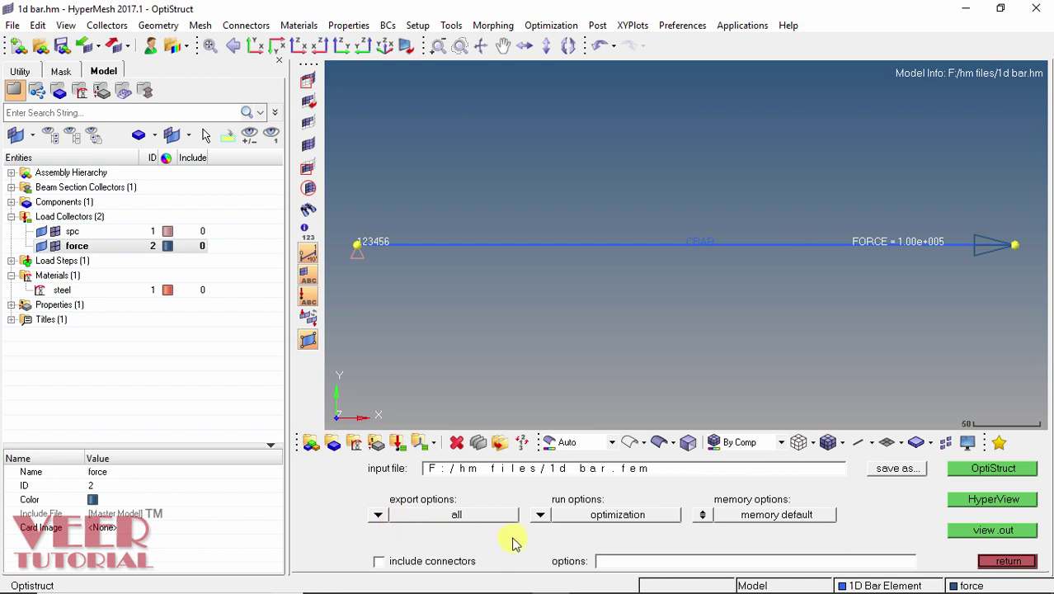
pyautogui.click(540, 516)
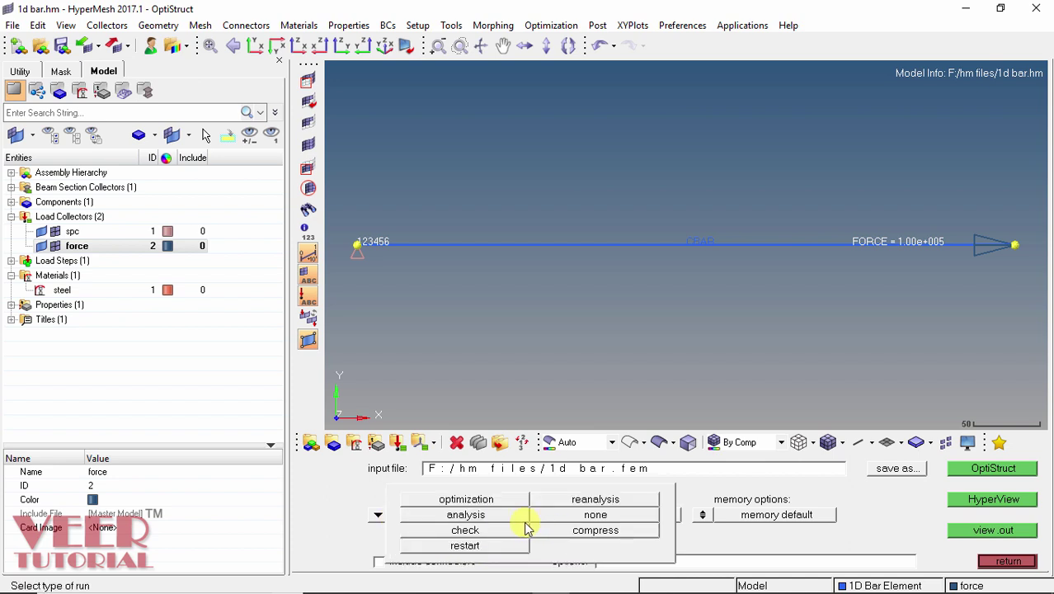
pyautogui.click(464, 515)
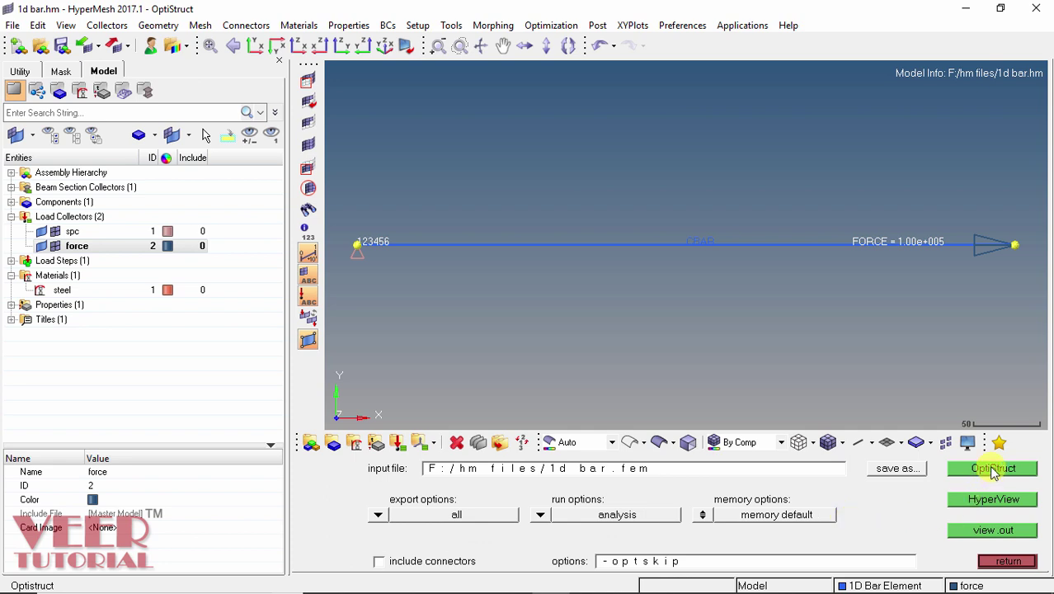
pyautogui.click(992, 468)
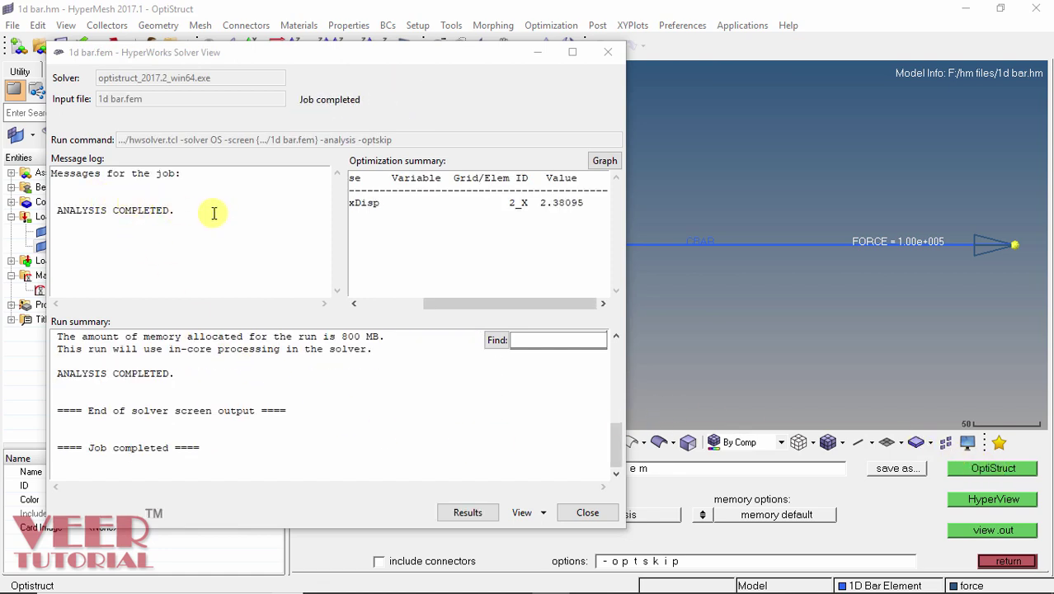
# - Open the solved job's results in HyperView and reload the model and results from 1d bar.h3d, discarding the current window data
pyautogui.click(467, 512)
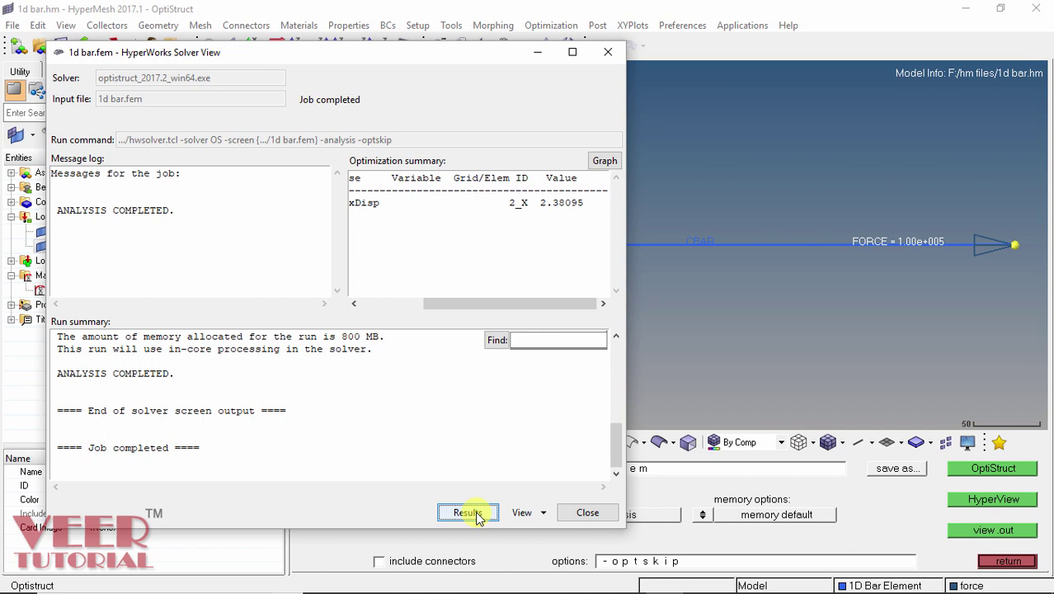
pyautogui.click(467, 513)
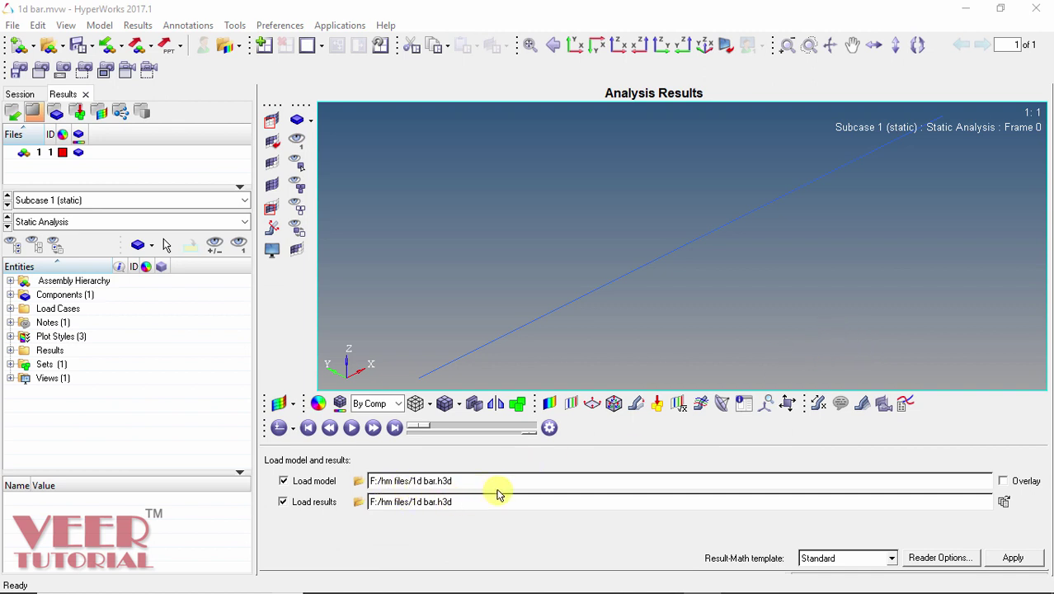
pyautogui.click(1009, 559)
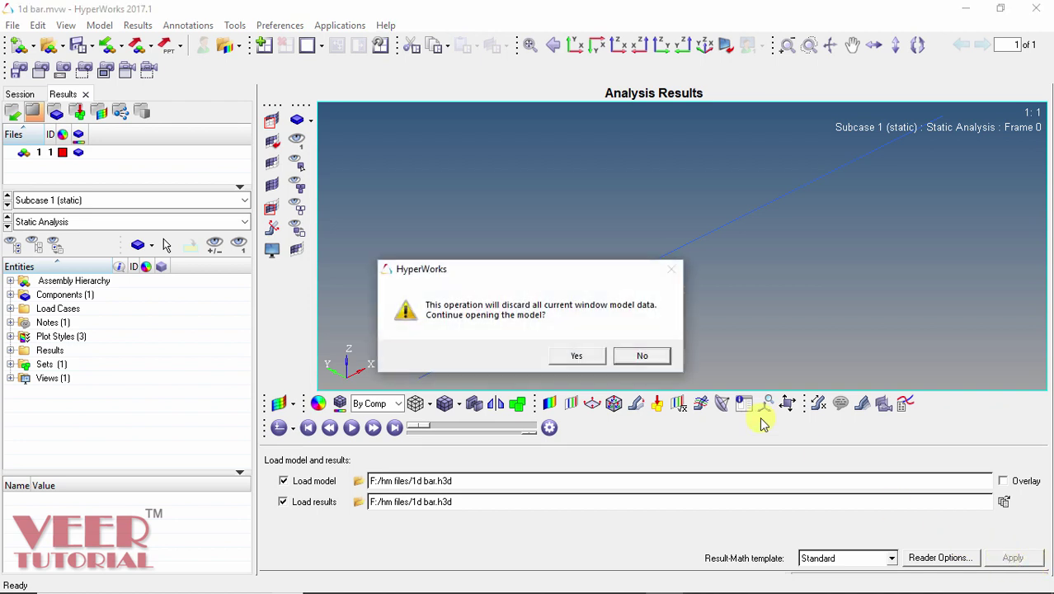
pyautogui.click(576, 356)
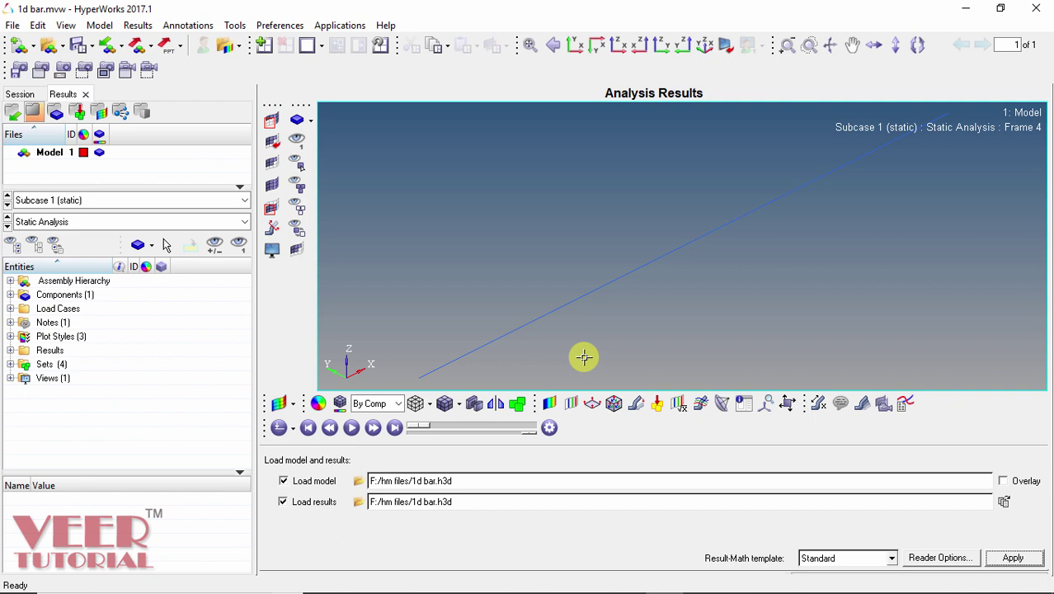
# - Contour the beam's displacement results using the X component
pyautogui.click(549, 403)
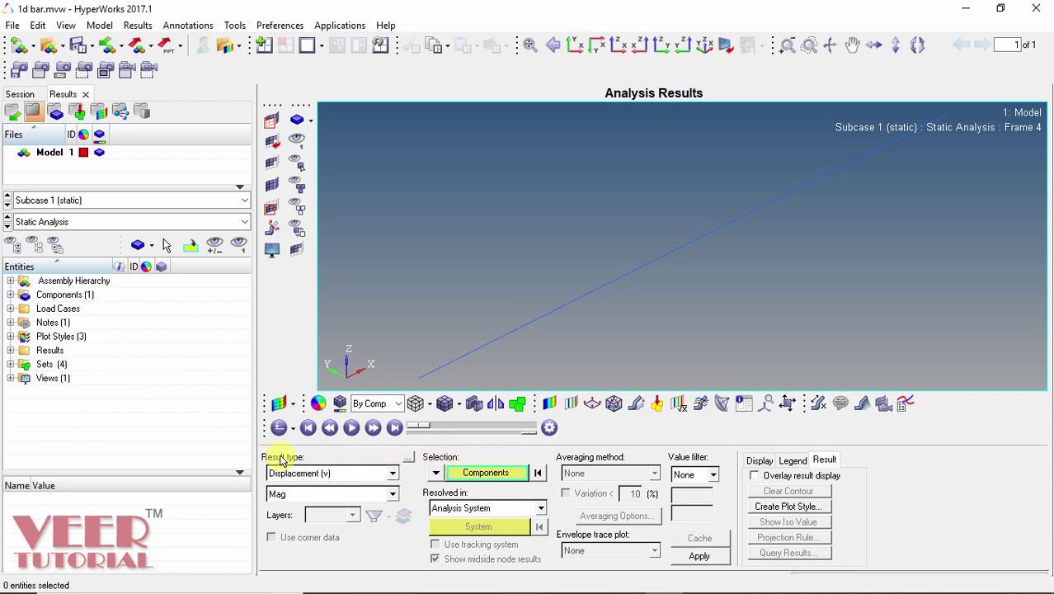
pyautogui.click(375, 472)
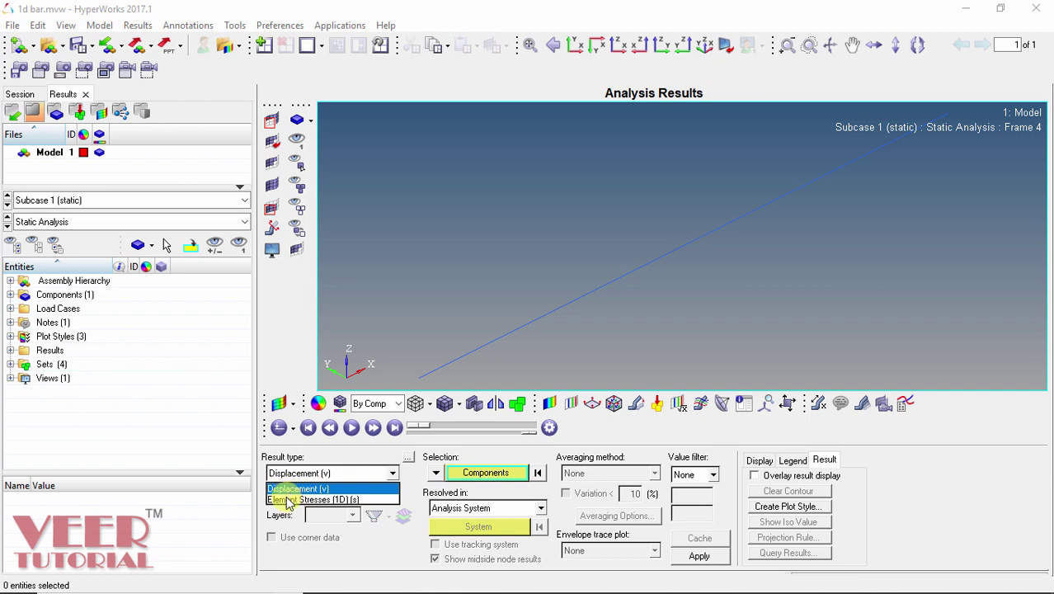
pyautogui.click(301, 489)
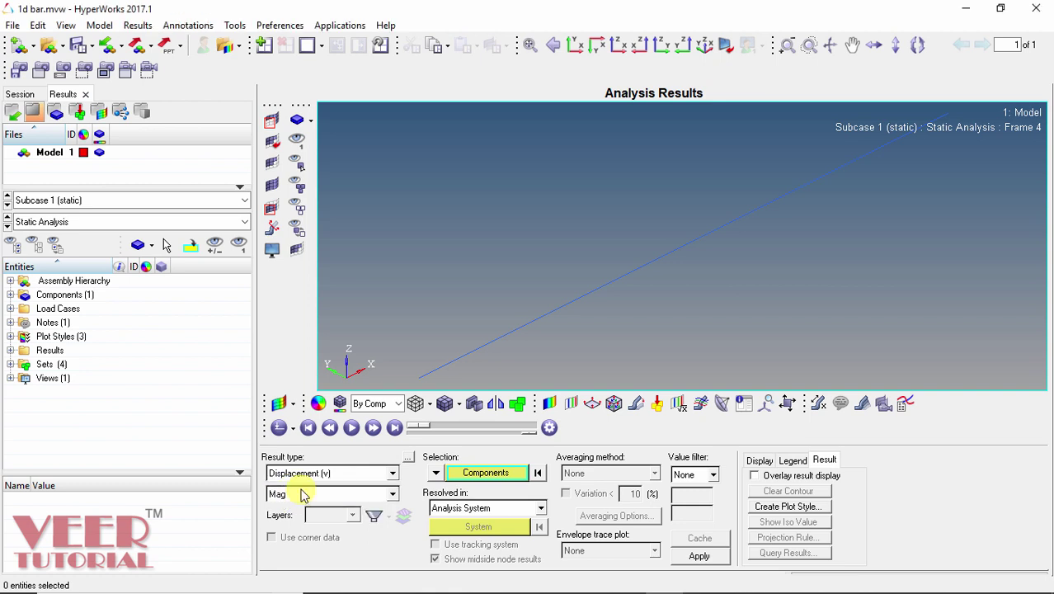
pyautogui.click(392, 494)
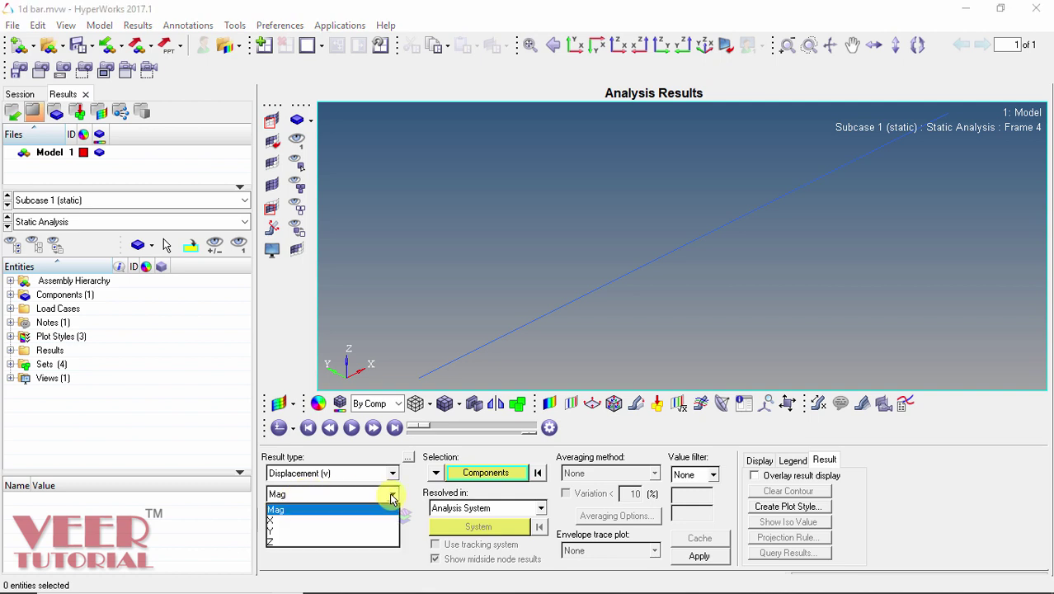
pyautogui.click(275, 525)
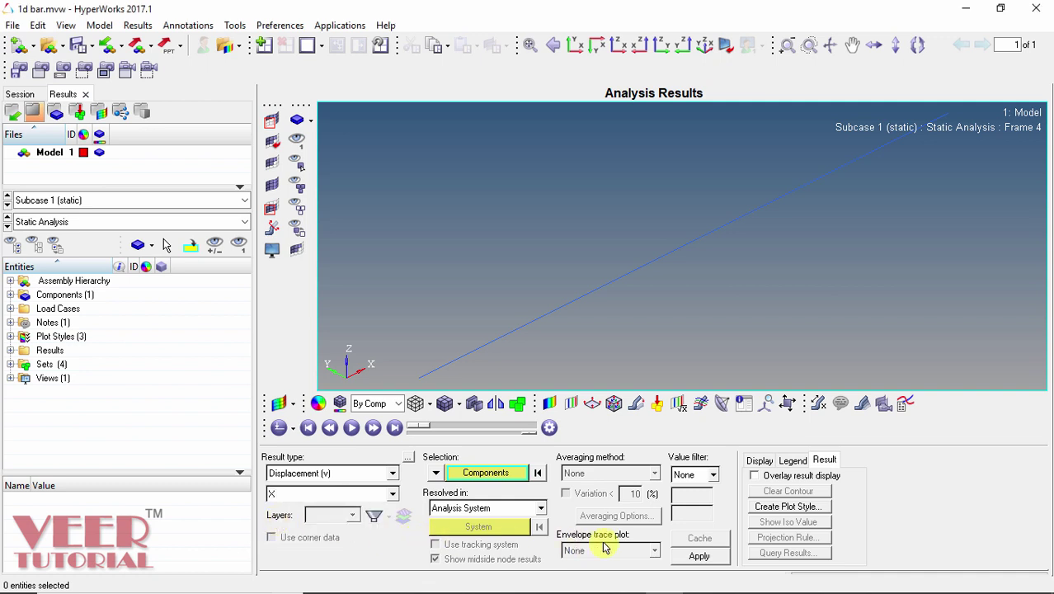
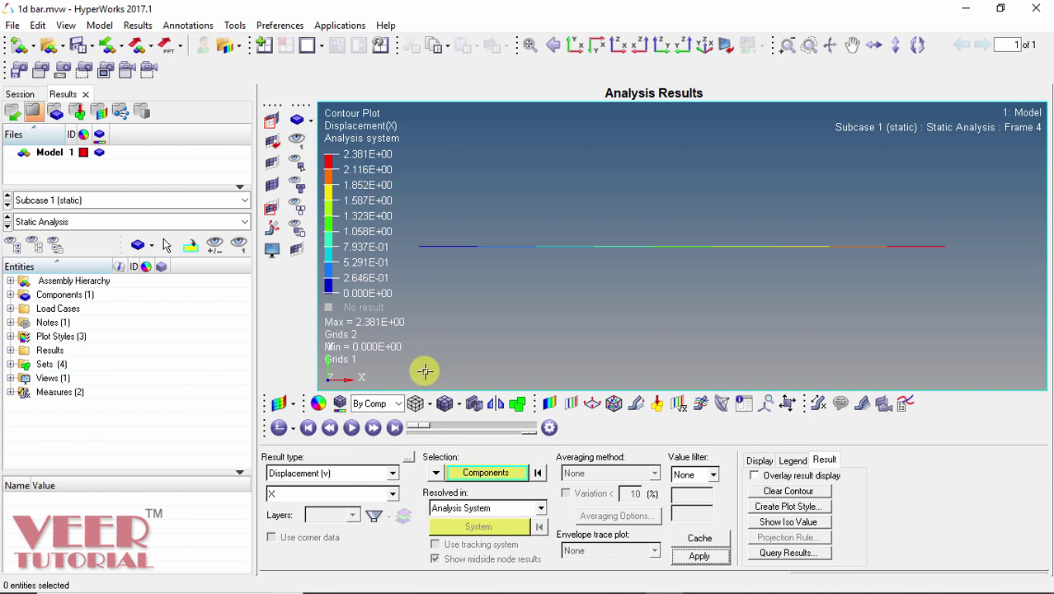
# - Contour the beam's Element Stresses (1D) results using the CBAR/CBEAM Axial Stress component
pyautogui.click(323, 476)
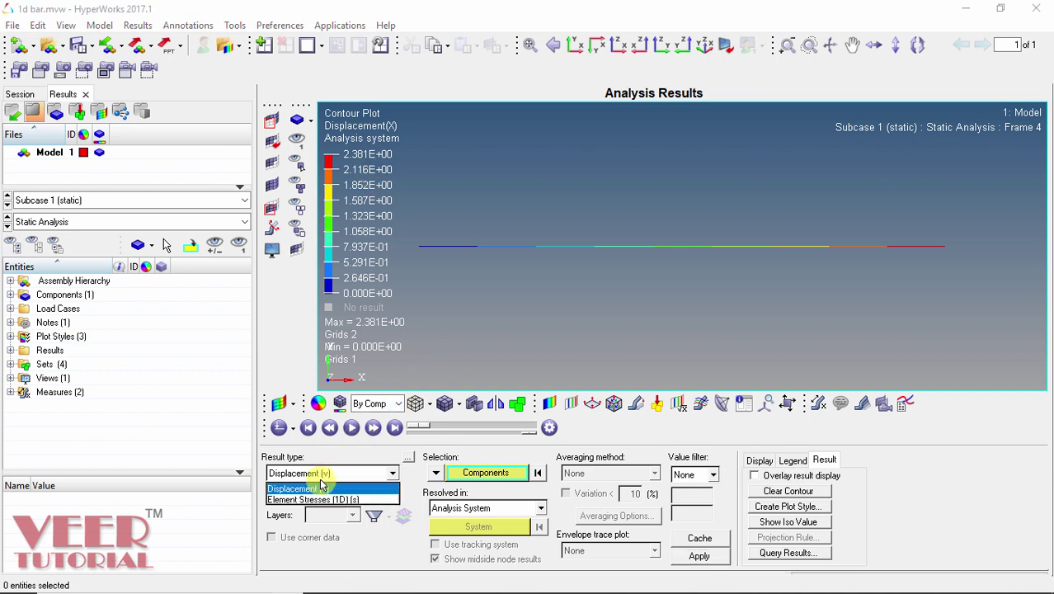
pyautogui.click(277, 497)
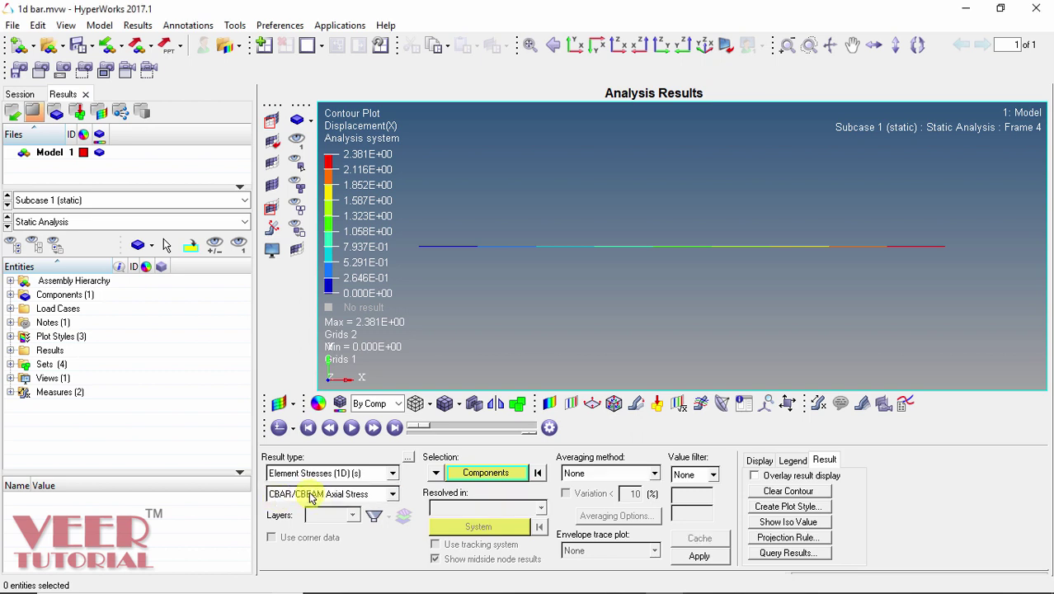
pyautogui.click(306, 494)
pyautogui.click(312, 511)
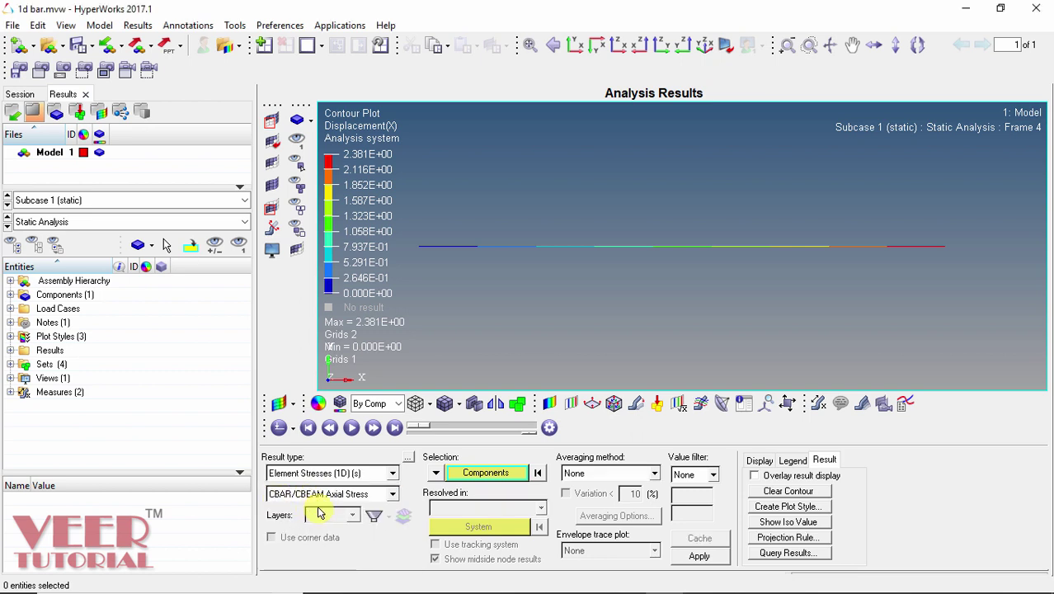
pyautogui.click(698, 557)
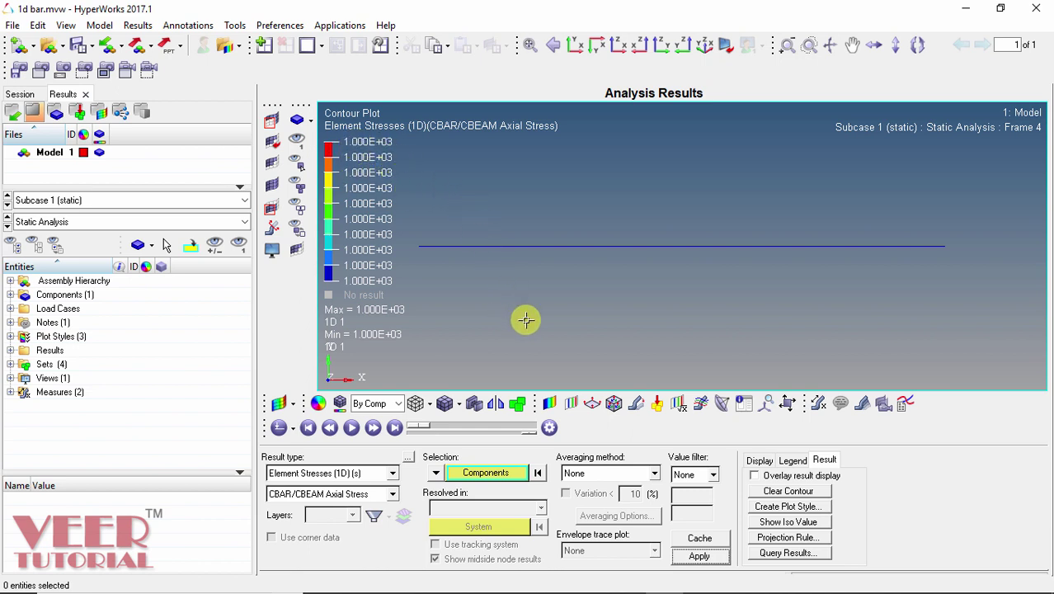
# - Contour the beam's displacement results using the magnitude (Mag) component
pyautogui.click(328, 473)
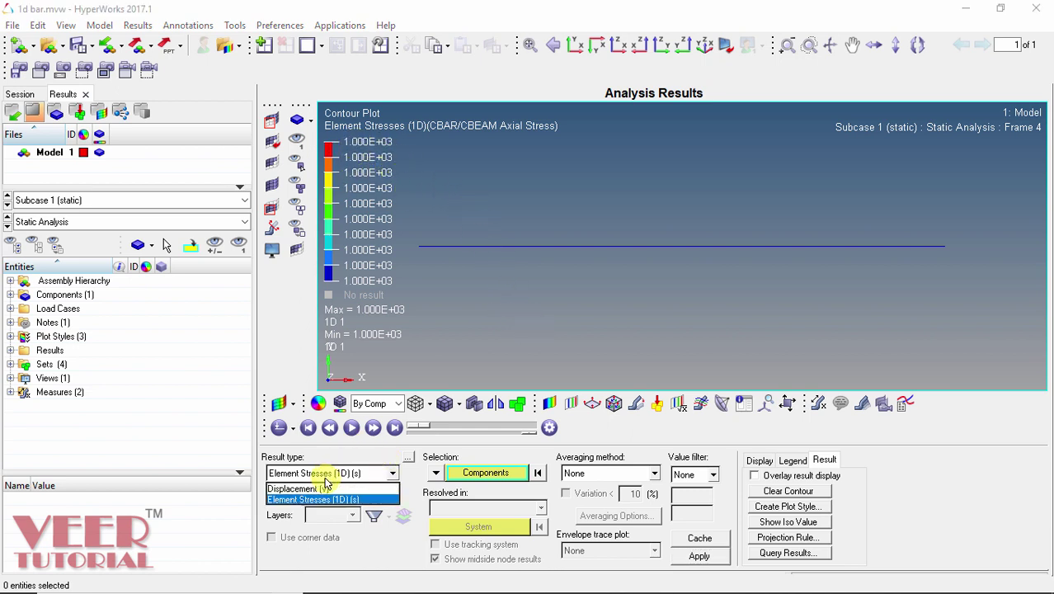
pyautogui.click(312, 489)
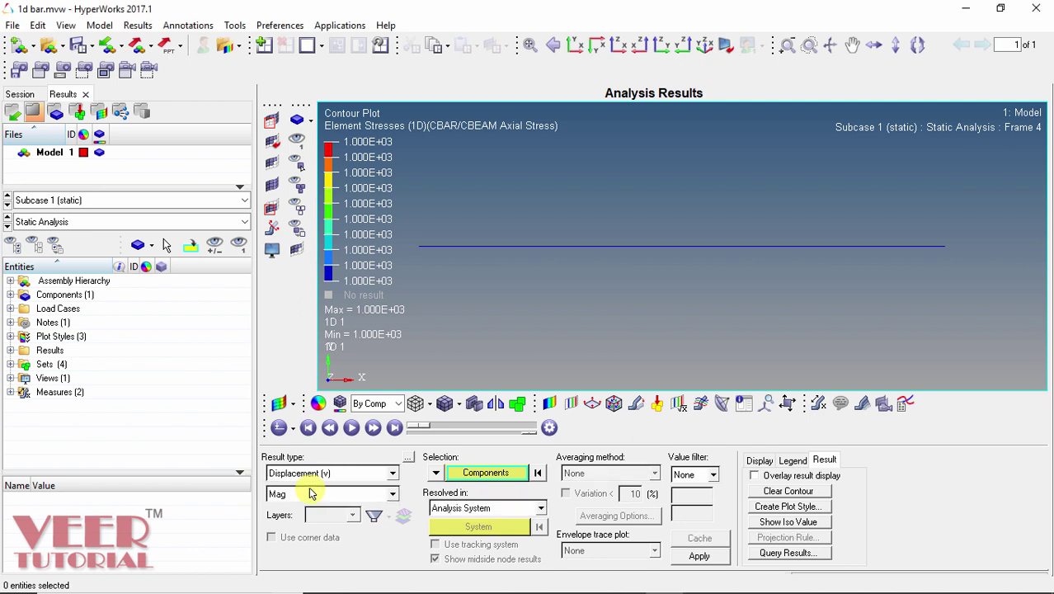
pyautogui.click(698, 557)
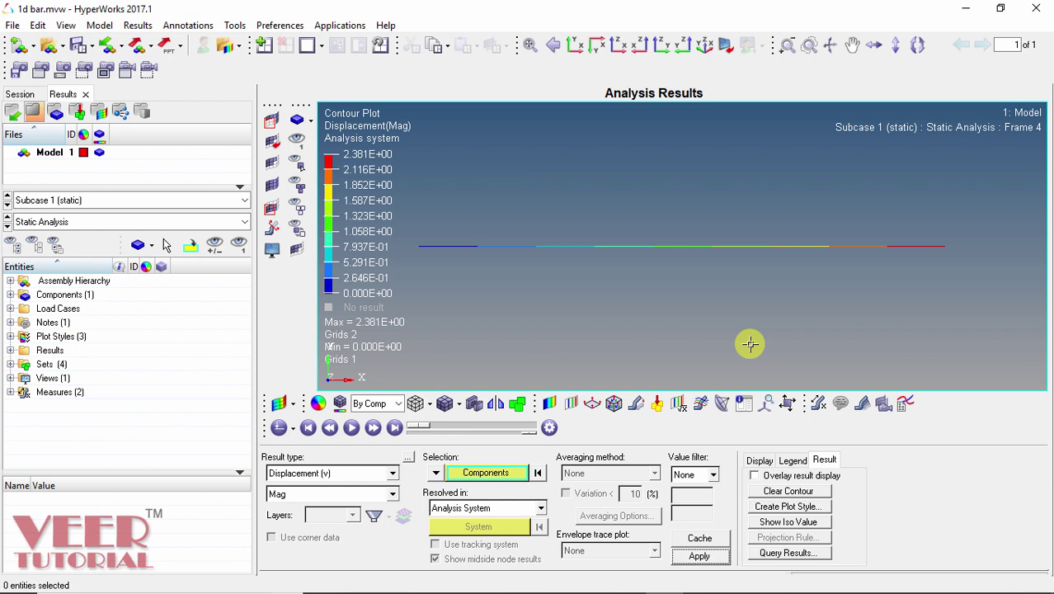
# - Set the deformed shape to a uniform displacement scale factor of 100 and apply it
pyautogui.click(635, 408)
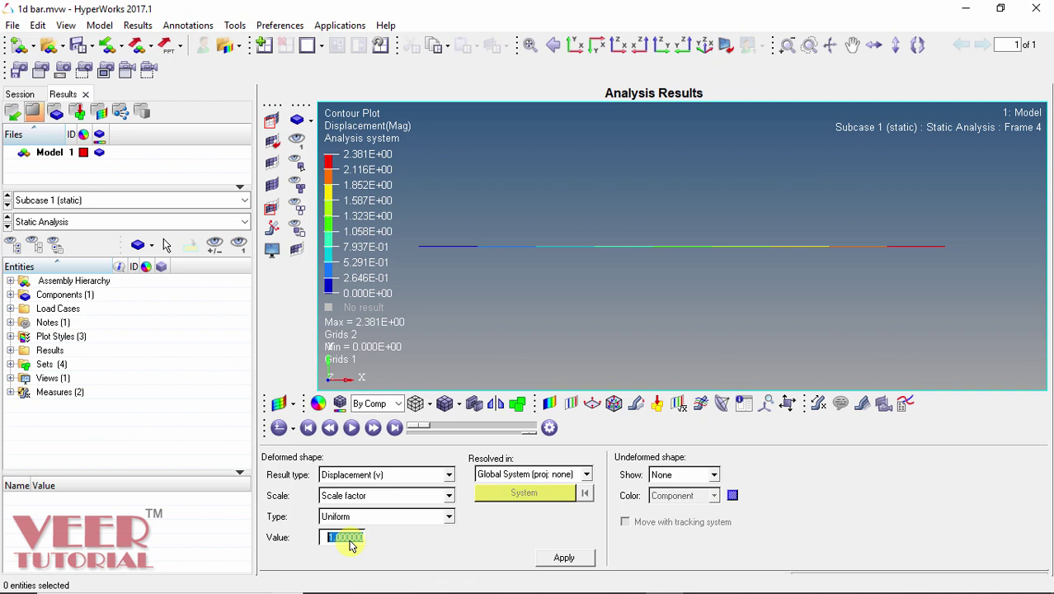
pyautogui.write('100')
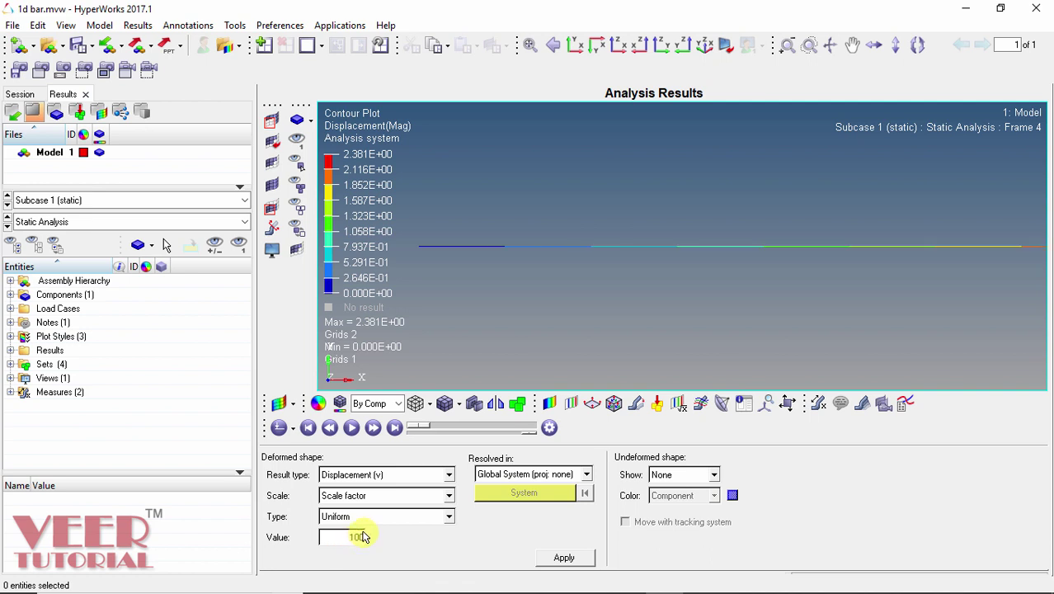
pyautogui.click(558, 552)
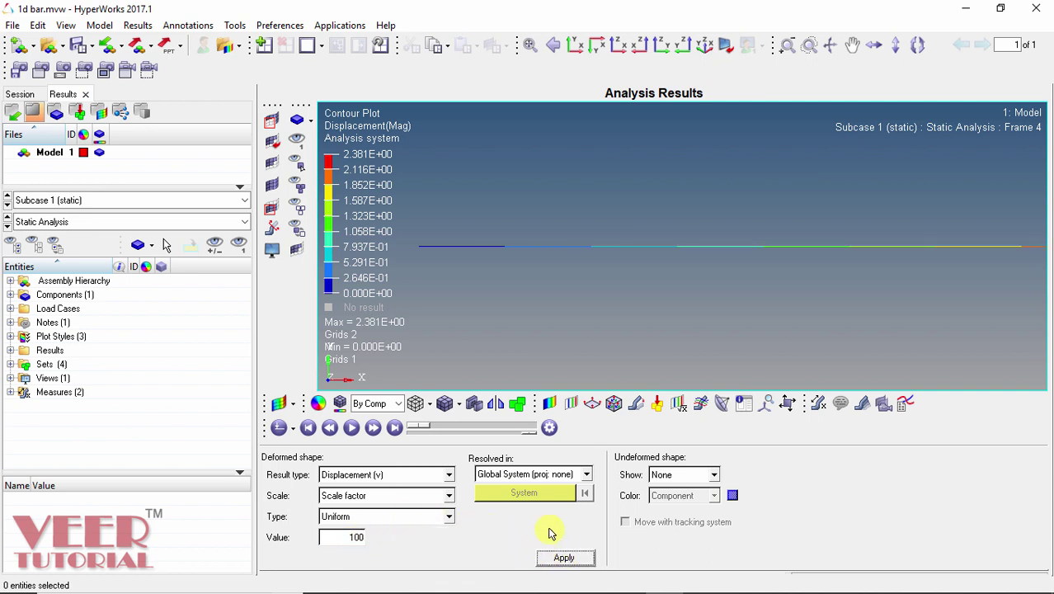
# - Animate the beam's deformation at a much lower maximum frame rate, with its loaded end kept in view
pyautogui.click(354, 429)
pyautogui.click(355, 429)
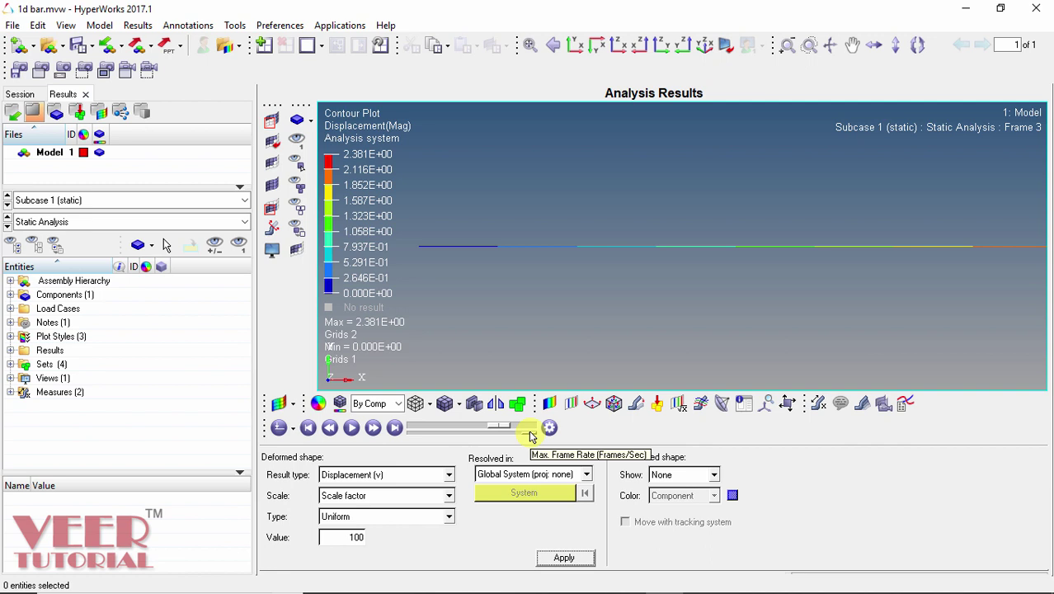
pyautogui.moveTo(530, 437); pyautogui.dragTo(400, 439)
pyautogui.keyDown('ctrl'); pyautogui.moveTo(981, 262); pyautogui.dragTo(746, 304); pyautogui.keyUp('ctrl')
pyautogui.click(352, 428)
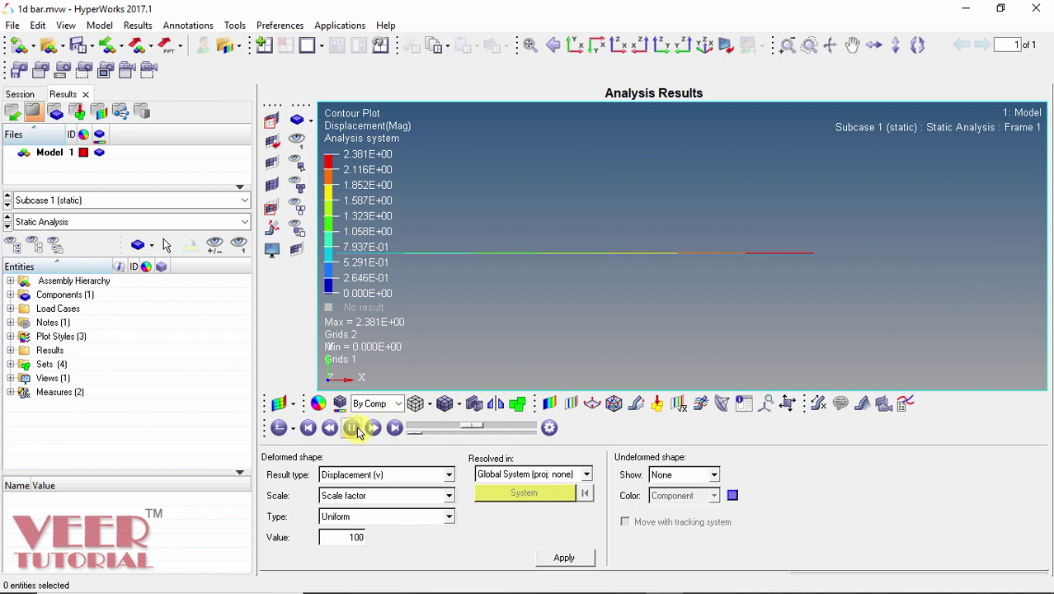
pyautogui.keyDown('ctrl'); pyautogui.moveTo(552, 282); pyautogui.dragTo(676, 278); pyautogui.keyUp('ctrl')
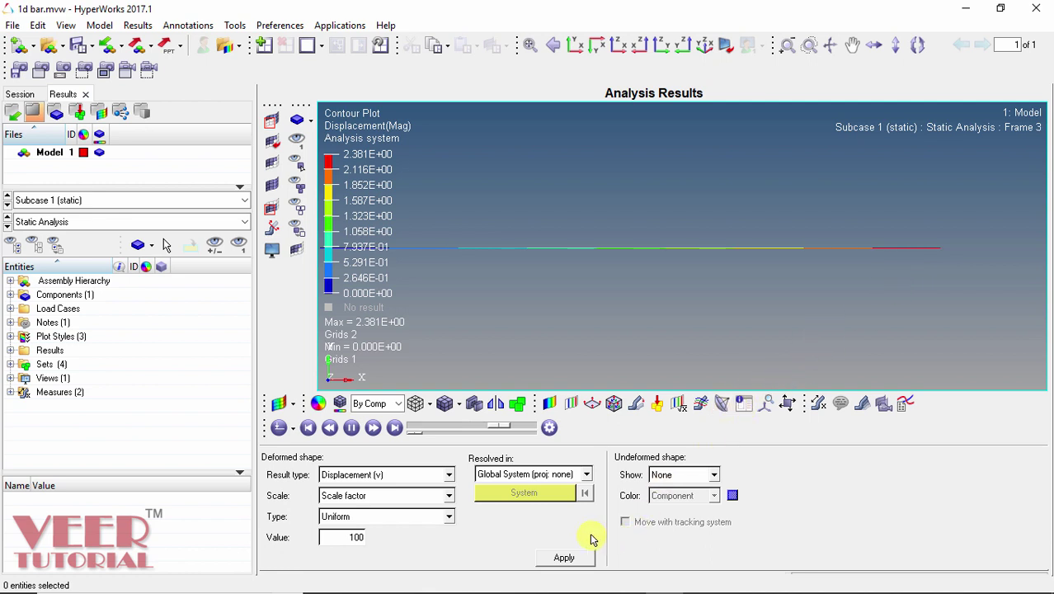
pyautogui.click(564, 557)
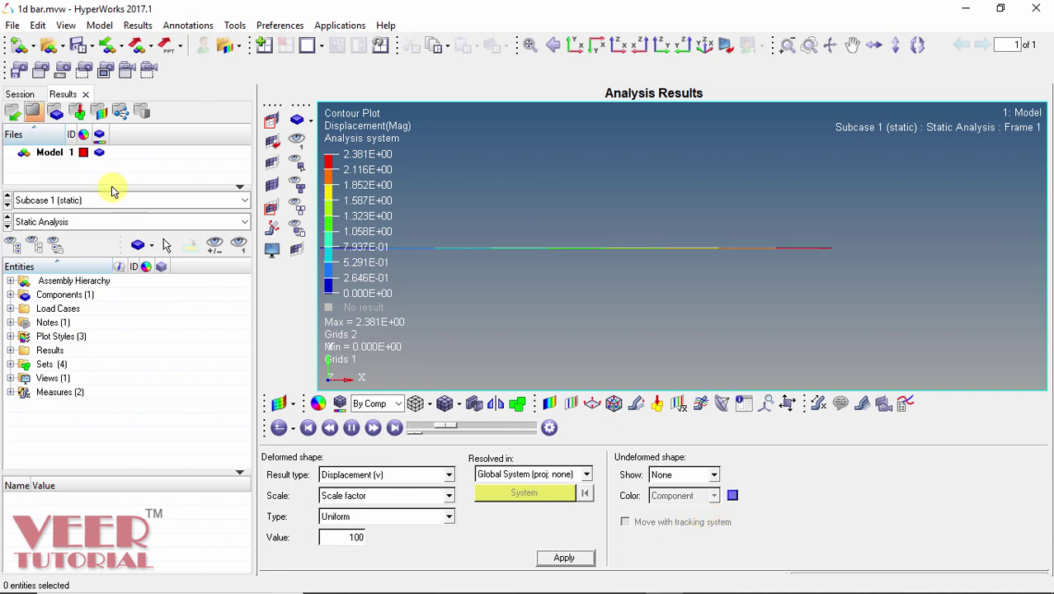
# - Save the session in the hm files folder as 1d bar opti in Session (*.mvw) format
pyautogui.click(15, 26)
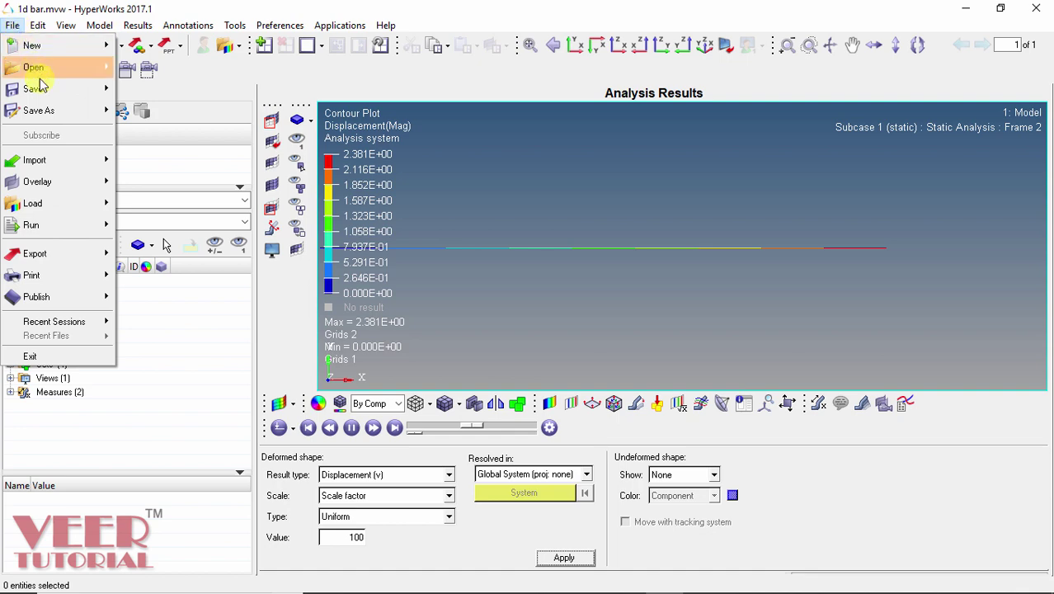
pyautogui.moveTo(60, 111)
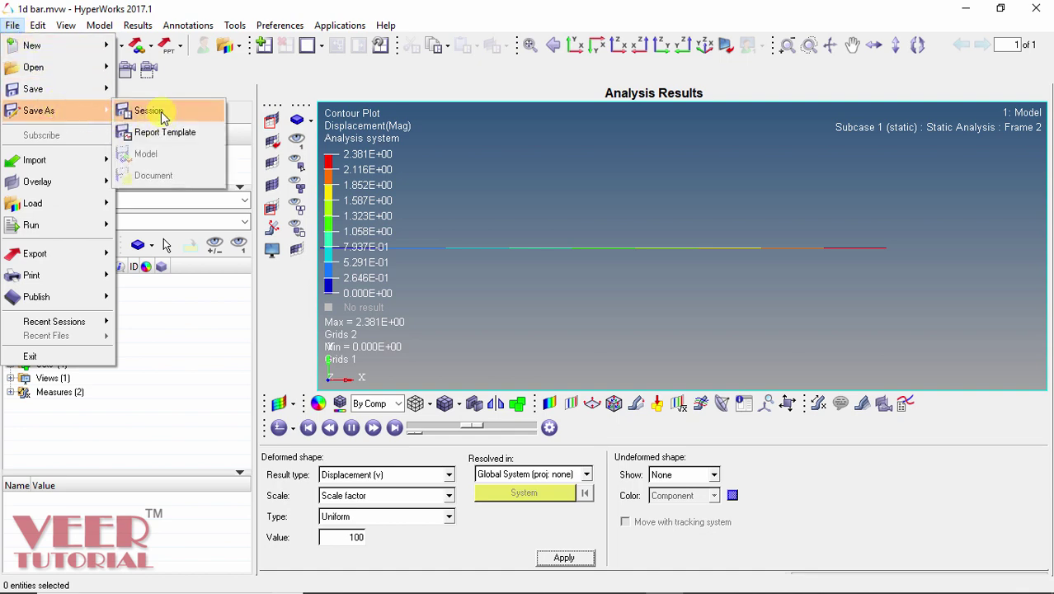
pyautogui.click(148, 111)
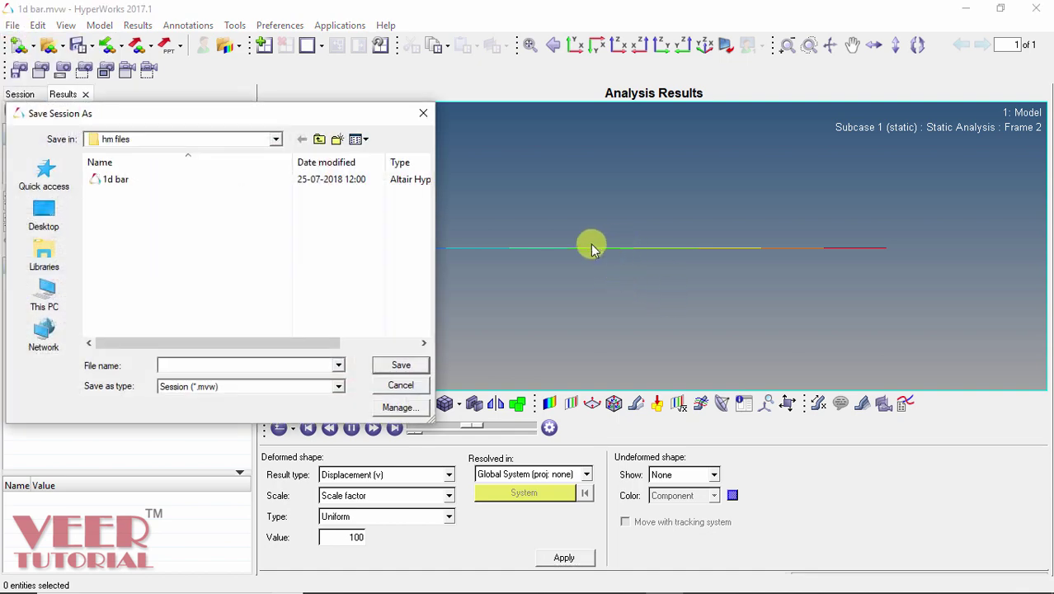
pyautogui.write('1d ba')
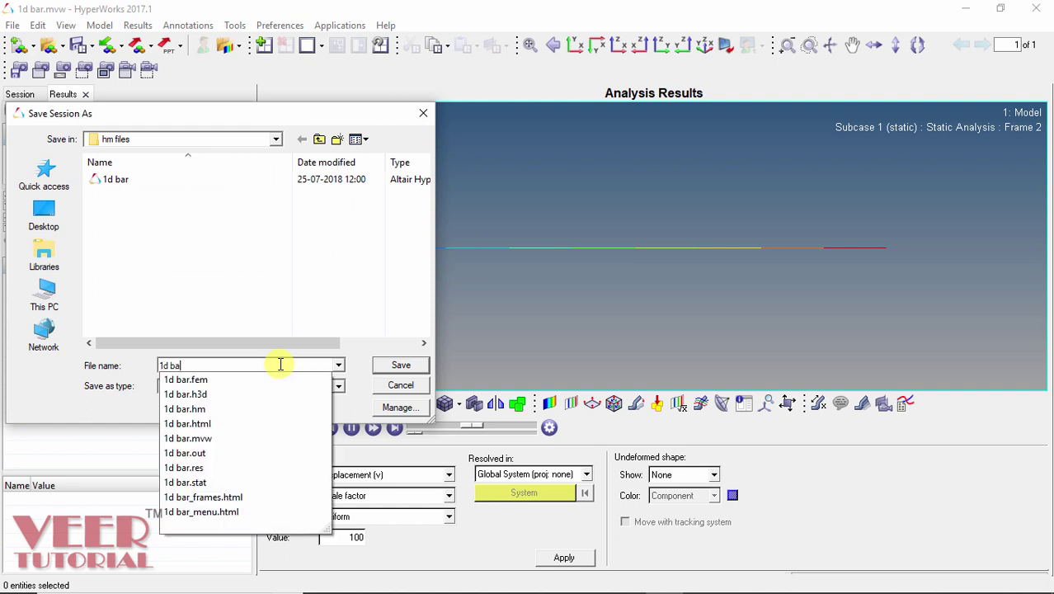
pyautogui.write('r opti')
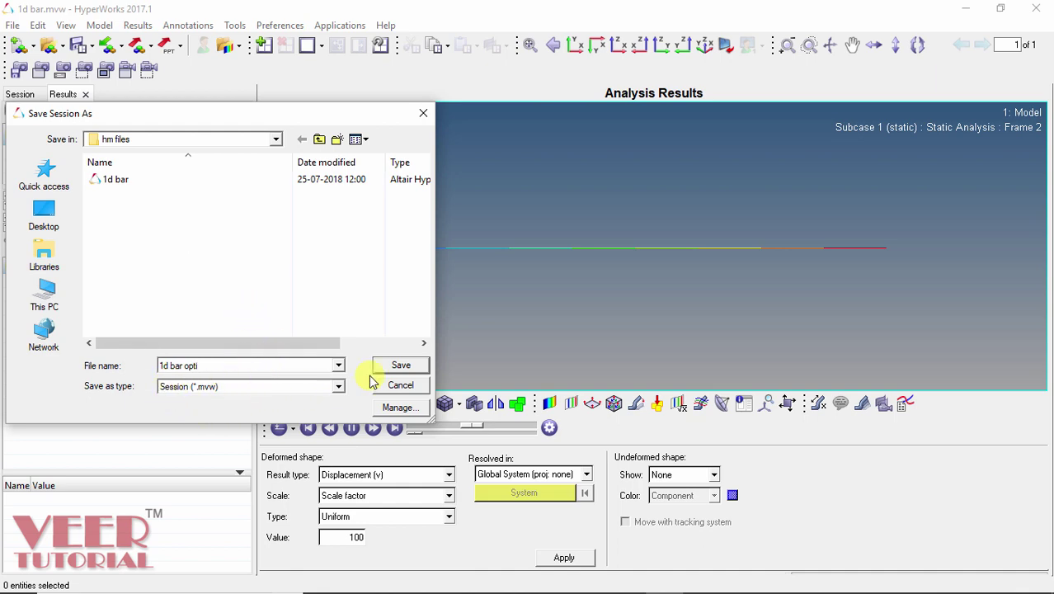
pyautogui.click(399, 365)
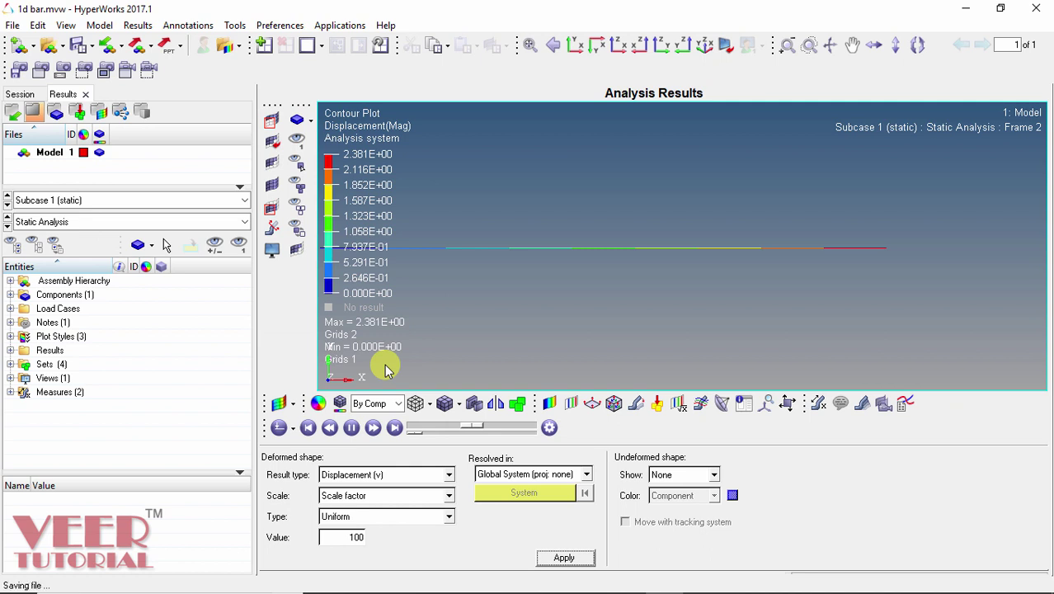